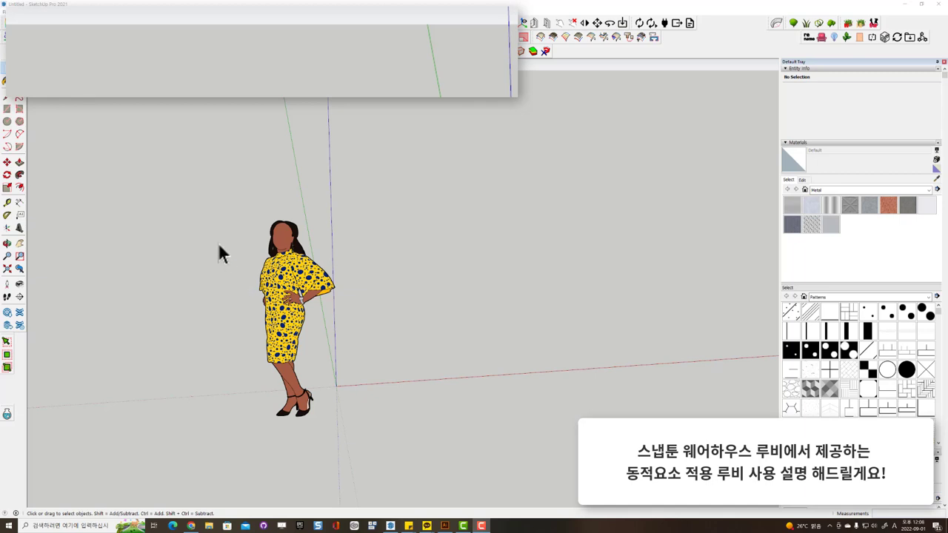
Step: Open the Snaptoon Warehouse catalog and search it for 사무실 (office) models
middle_click_drag(202, 223, 212, 226)
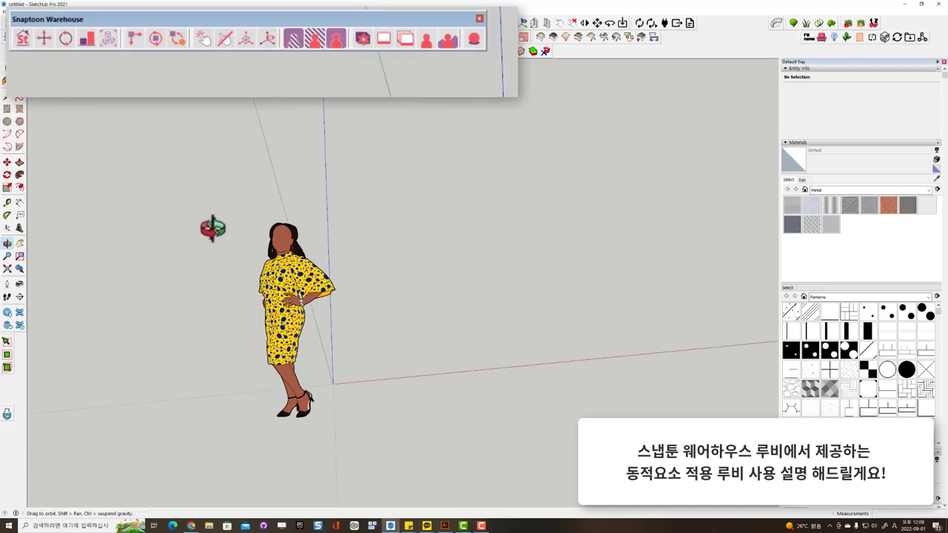
left_click(22, 39)
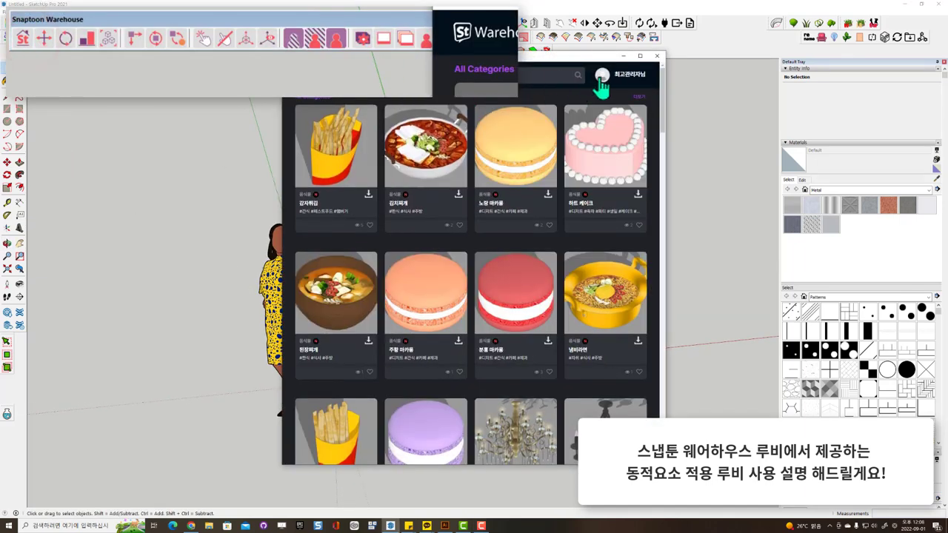
left_click(601, 75)
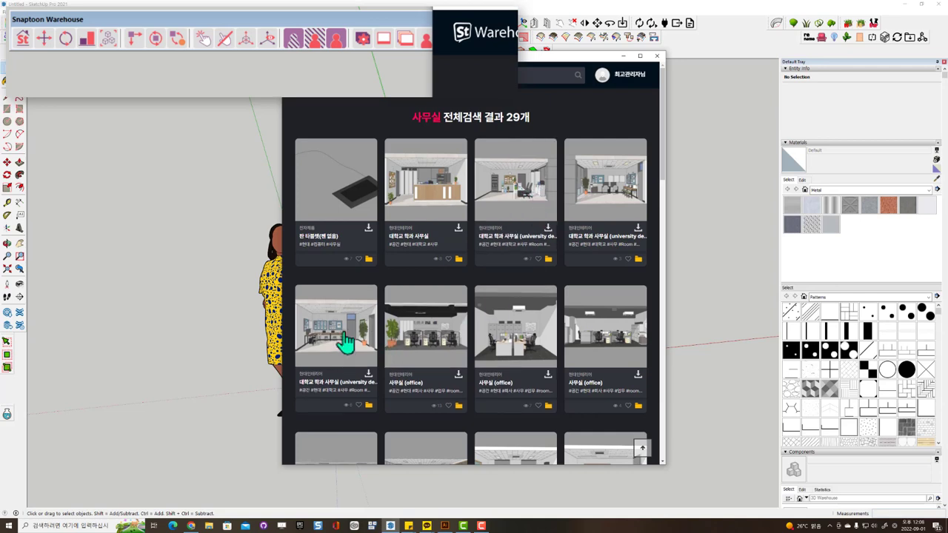
Step: Download an office model from Snaptoon Warehouse, place it in the scene, and close the warehouse
left_click(369, 373)
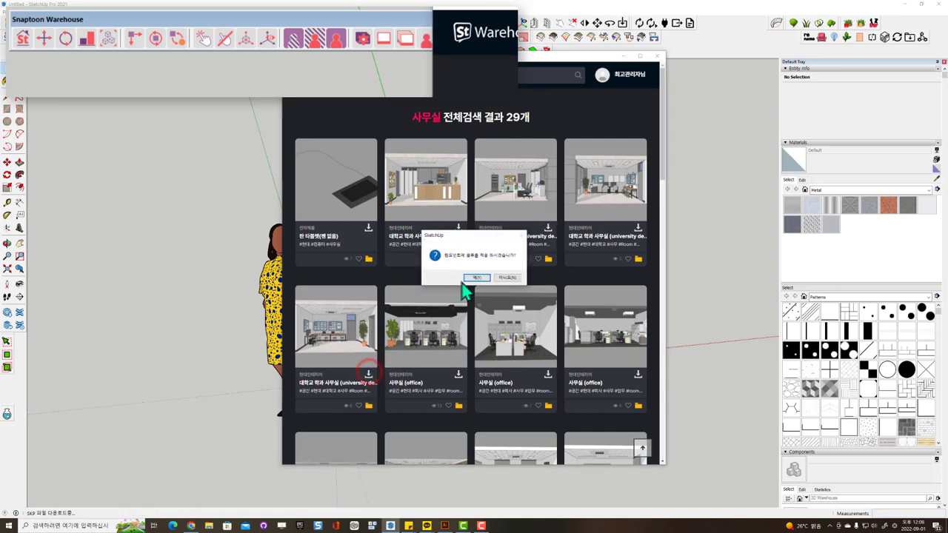
left_click(508, 278)
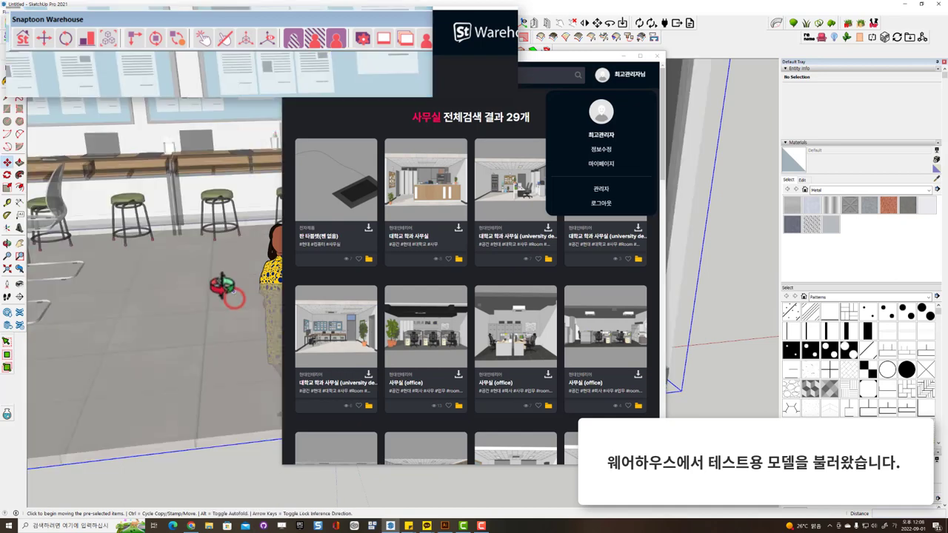
left_click(234, 291)
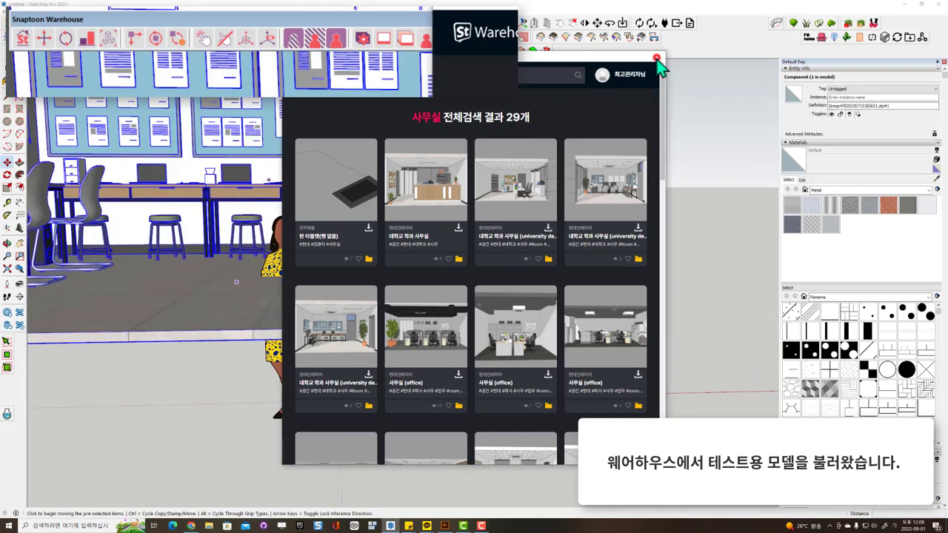
left_click(657, 57)
scroll(351, 364, "up", 2)
scroll(393, 299, "up", 2)
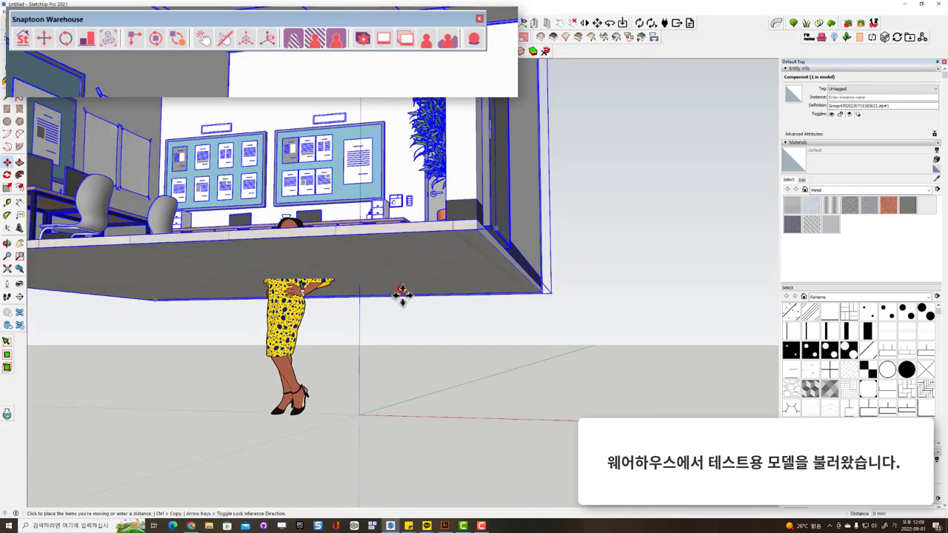
Step: Select the imported office model and explode it
mouse_move(393, 300)
middle_mouse_down()
mouse_move(393, 272)
mouse_move(390, 318)
mouse_move(402, 328)
mouse_move(359, 409)
mouse_move(462, 349)
mouse_move(486, 350)
mouse_move(427, 222)
mouse_move(549, 249)
mouse_move(508, 289)
mouse_move(562, 216)
mouse_move(561, 234)
middle_mouse_up()
scroll(358, 409, "down", 2)
scroll(418, 411, "up", 3)
scroll(418, 411, "down", 3)
scroll(427, 223, "down", 3)
scroll(562, 216, "up", 3)
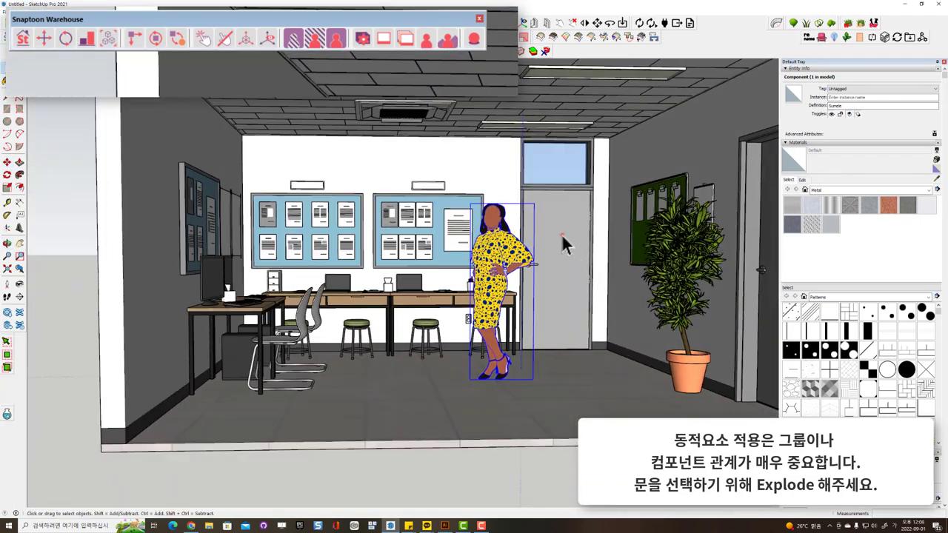
left_click(561, 234)
scroll(561, 234, "down", 1)
right_click(437, 110)
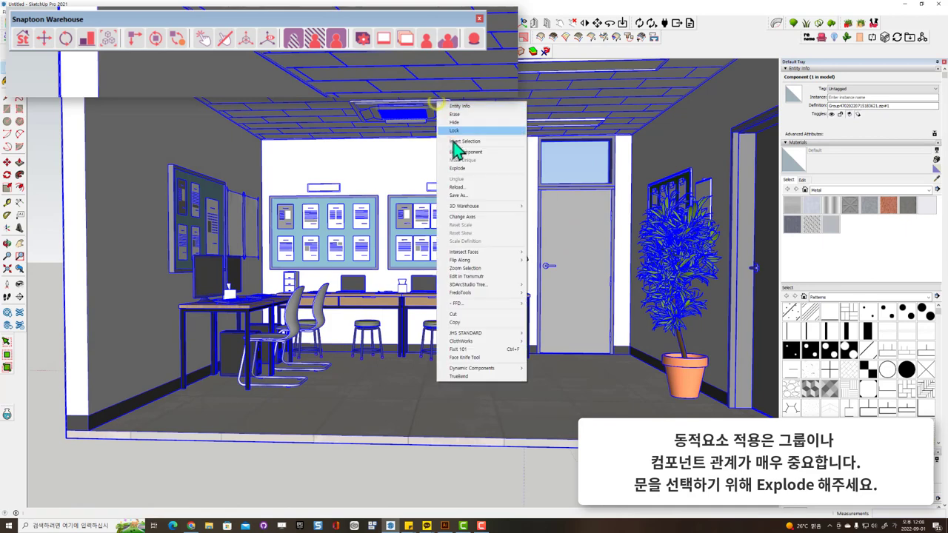
left_click(460, 167)
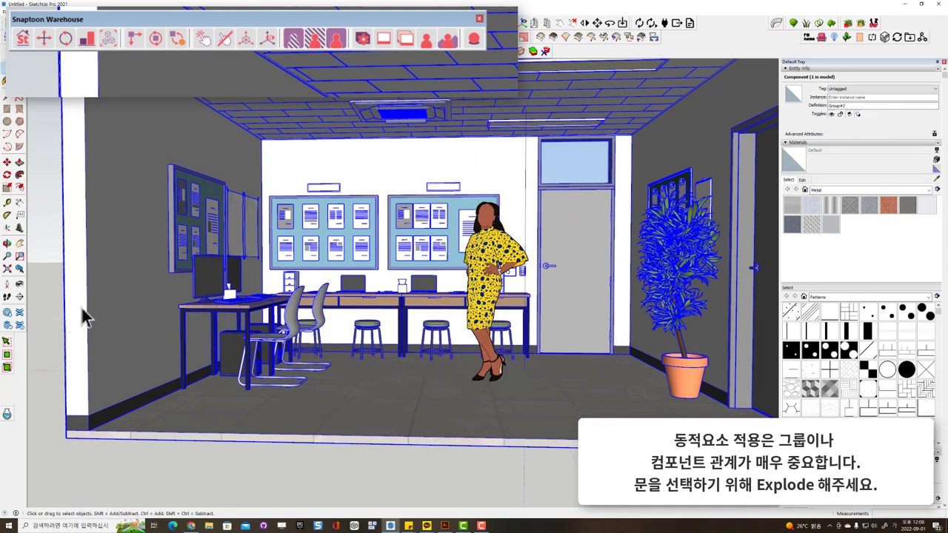
Step: Explode the remaining group into its 49 parts and select the door on its own
right_click(422, 121)
left_click(442, 178)
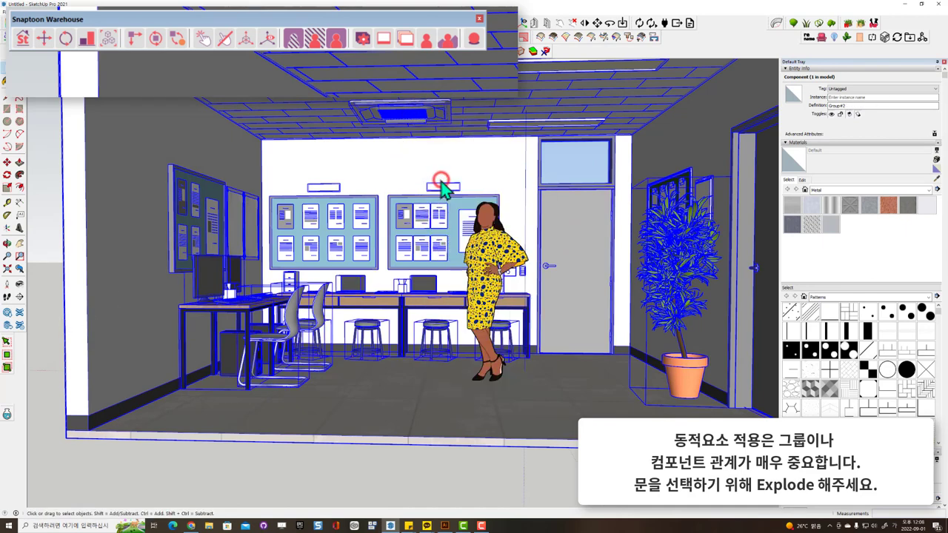
left_click(552, 214)
middle_click_drag(561, 275, 552, 247)
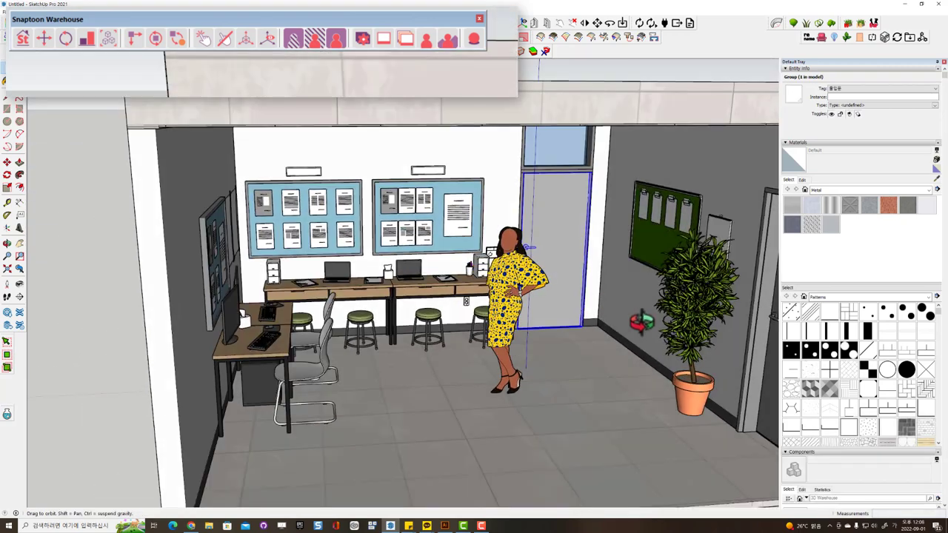
scroll(545, 223, "down", 5)
scroll(558, 193, "up", 3)
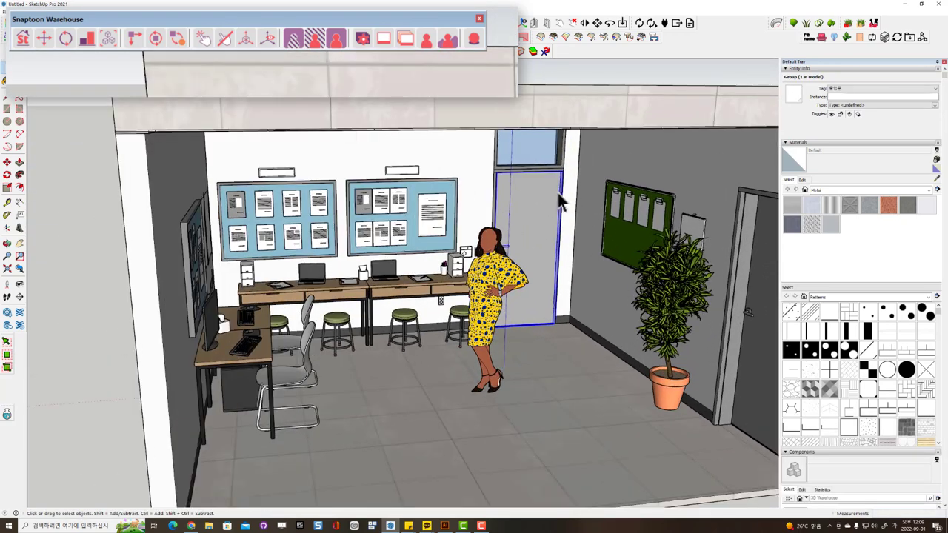
scroll(546, 218, "up", 3)
scroll(519, 234, "up", 2)
scroll(519, 237, "up", 1)
Step: Explode the door group and make its parts into a new component, Component#1
right_click(462, 157)
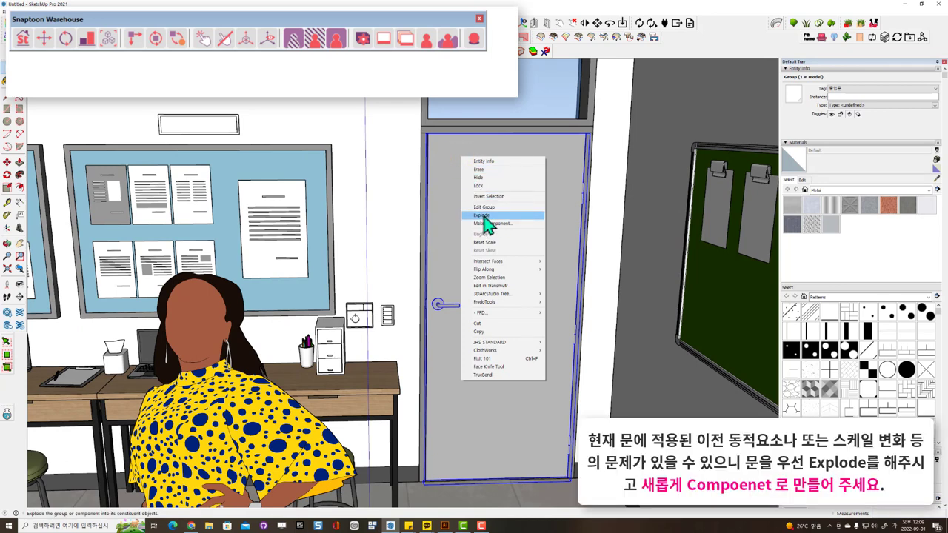
left_click(483, 215)
right_click(451, 151)
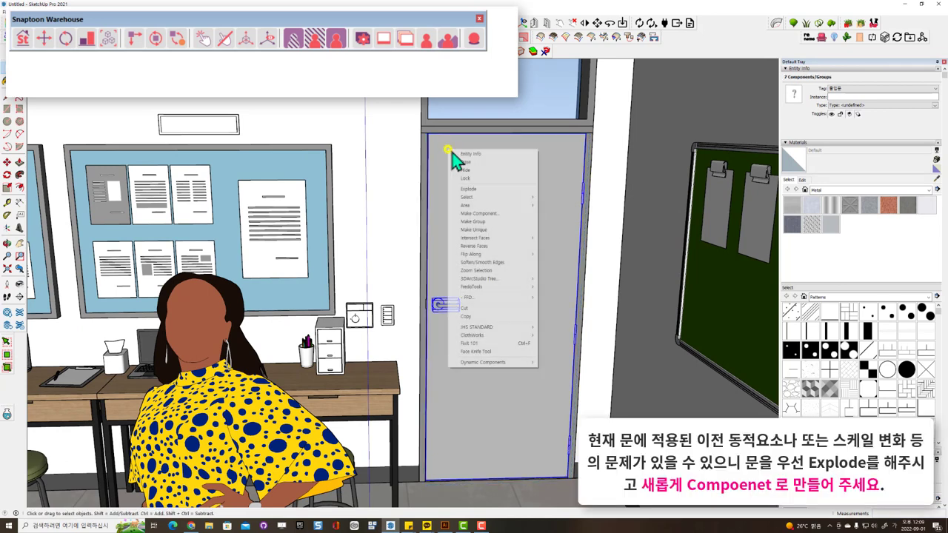
left_click(483, 215)
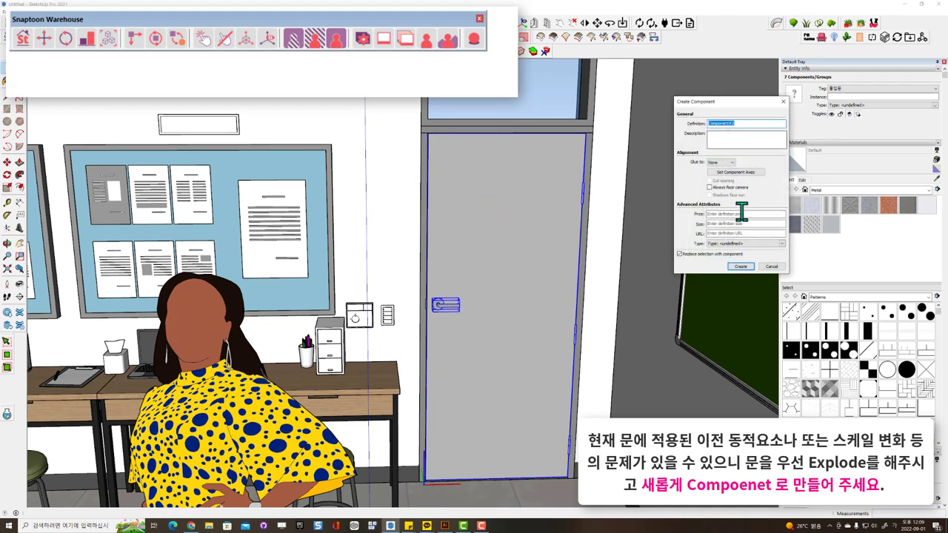
left_click(740, 266)
Step: Open the door component for editing and view it alongside the adjoining wall
mouse_move(449, 309)
middle_mouse_down()
mouse_move(465, 296)
mouse_move(456, 219)
middle_mouse_up()
double_click(455, 218)
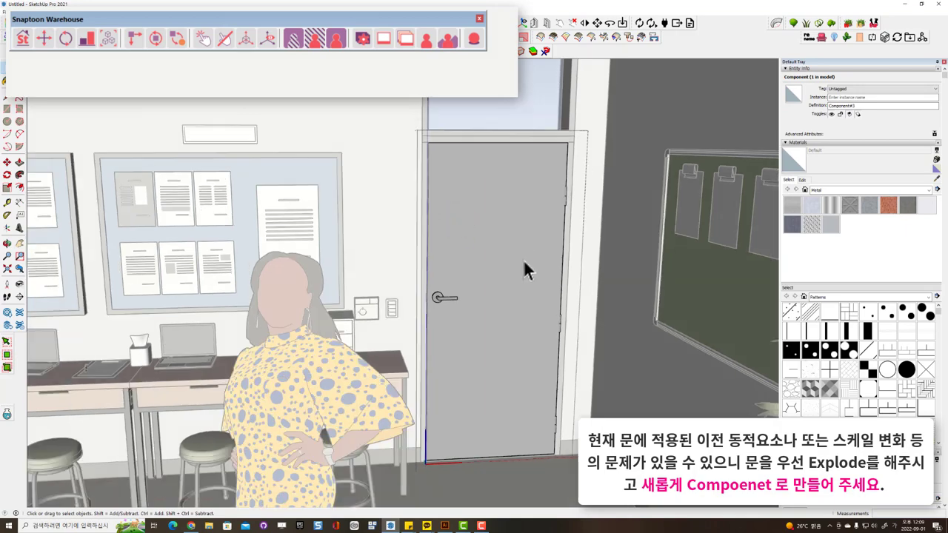
middle_click_drag(523, 259, 529, 278)
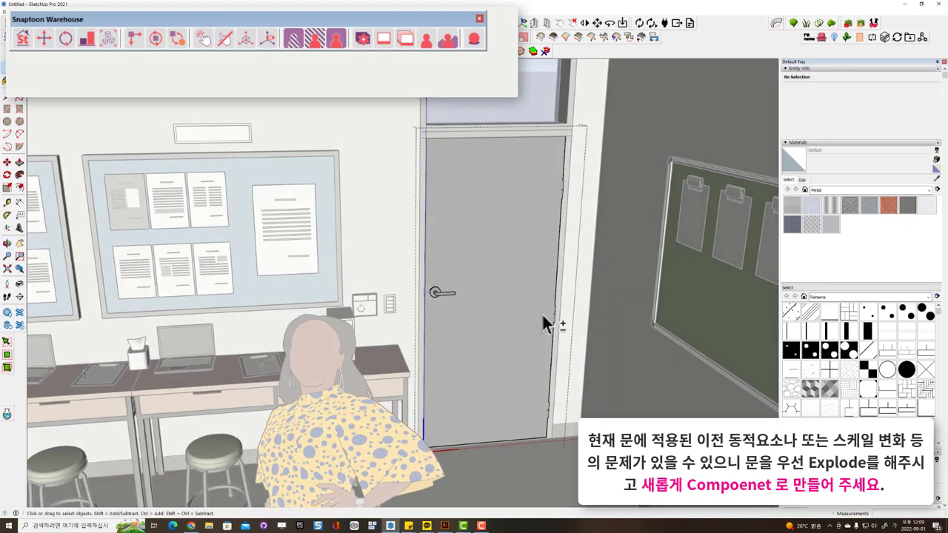
scroll(423, 247, "up", 3)
scroll(411, 269, "up", 2)
mouse_move(410, 269)
middle_mouse_down()
mouse_move(402, 262)
mouse_move(418, 326)
middle_mouse_up()
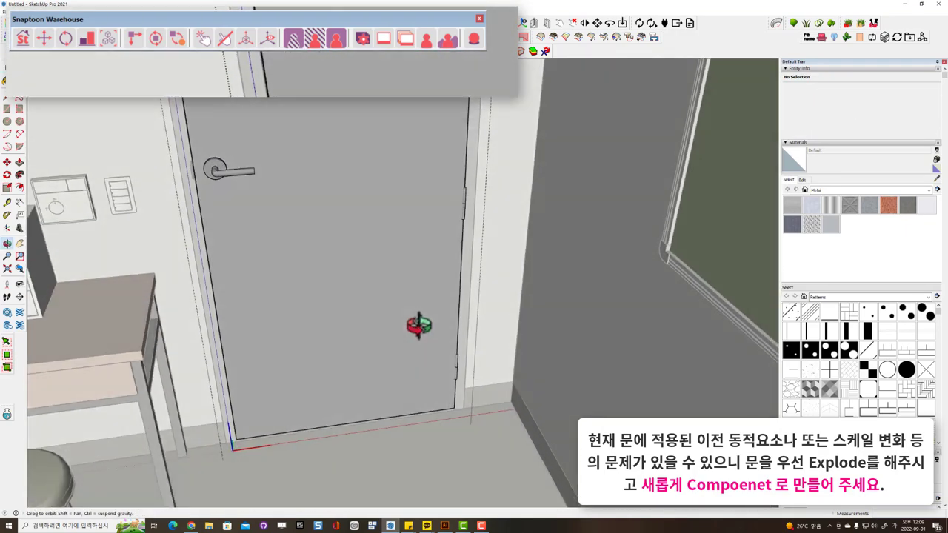
mouse_move(311, 268)
middle_mouse_down()
mouse_move(379, 296)
mouse_move(338, 292)
mouse_move(320, 252)
middle_mouse_up()
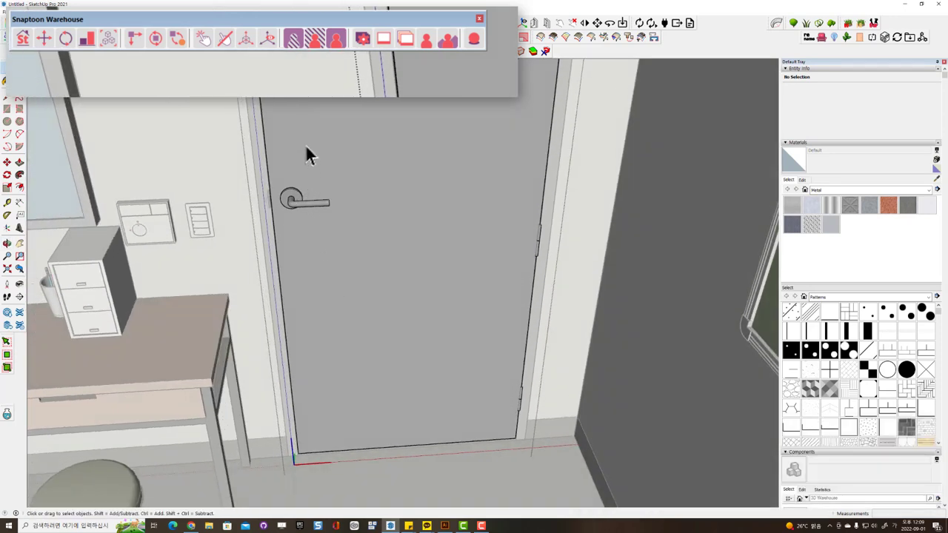
Step: Hide the rest of the model so only the door component is visible
left_click(34, 10)
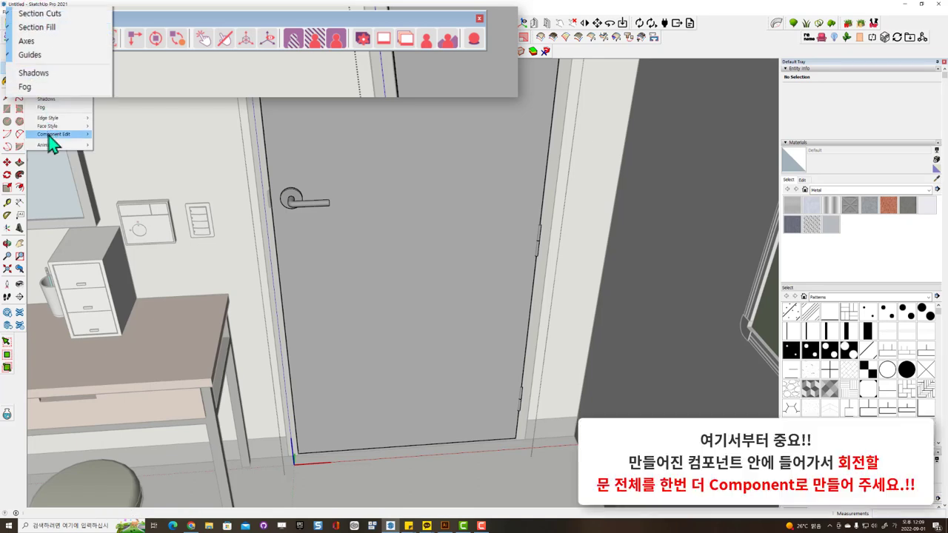
mouse_move(53, 134)
left_click(109, 135)
mouse_move(388, 322)
middle_mouse_down()
mouse_move(482, 317)
mouse_move(681, 205)
mouse_move(545, 296)
middle_mouse_up()
key("shift+z")
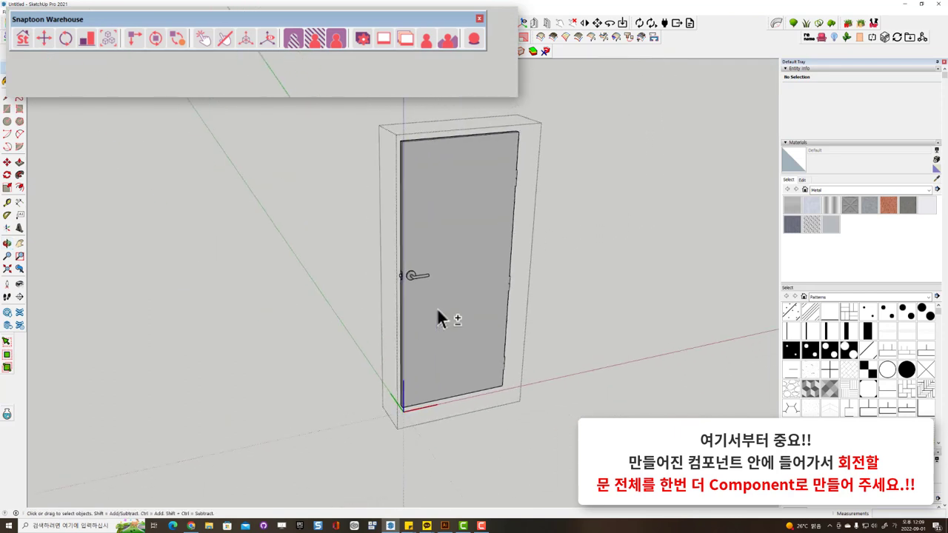
middle_click_drag(422, 285, 410, 284)
Step: Select the door leaf parts with the handle and make them a nested component
left_click(412, 279)
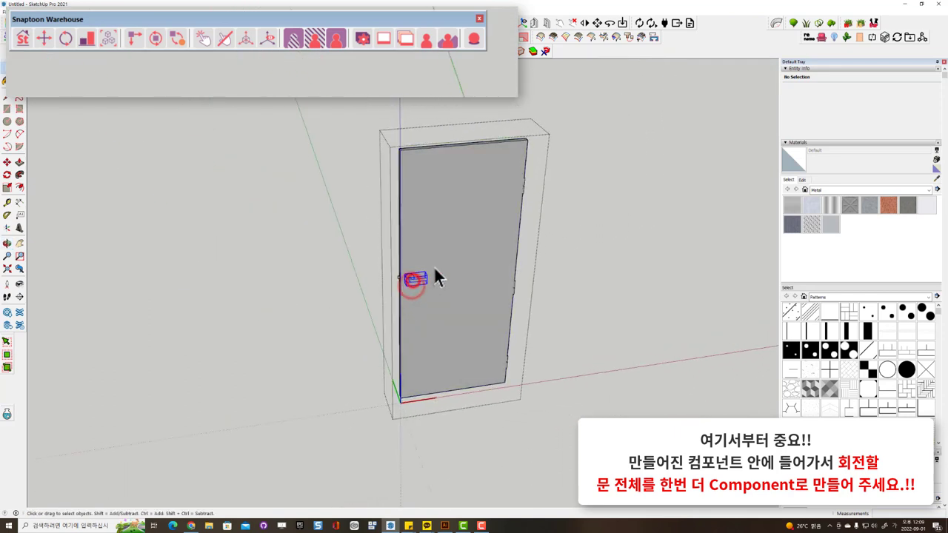
left_click_drag(430, 175, 360, 103)
scroll(465, 322, "up", 3)
mouse_move(465, 322)
middle_mouse_down()
mouse_move(444, 321)
mouse_move(402, 144)
middle_mouse_up()
right_click(403, 139)
left_click(440, 204)
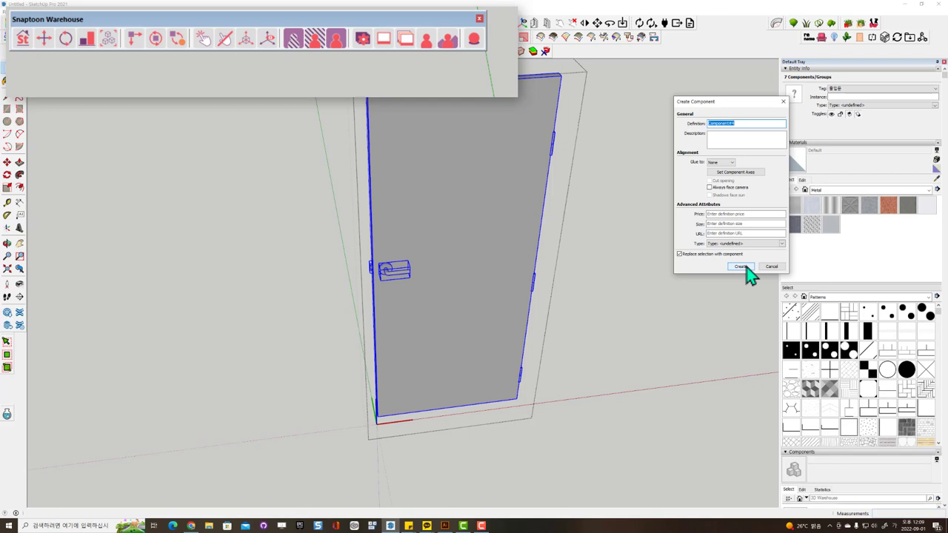
left_click(745, 268)
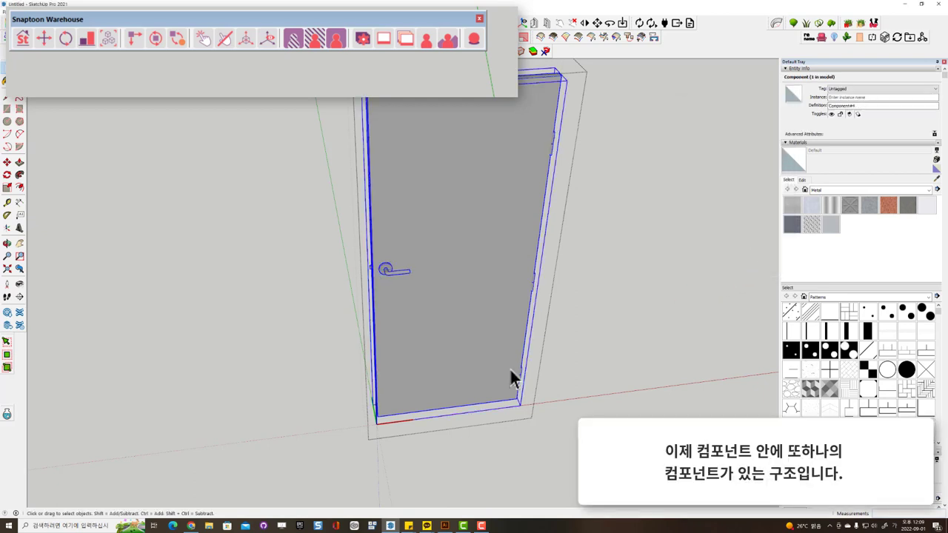
Step: Move the component's axes origin to the door's hinge corner with Snaptoon Change Axe
mouse_move(419, 385)
middle_mouse_down()
mouse_move(554, 391)
mouse_move(433, 335)
middle_mouse_up()
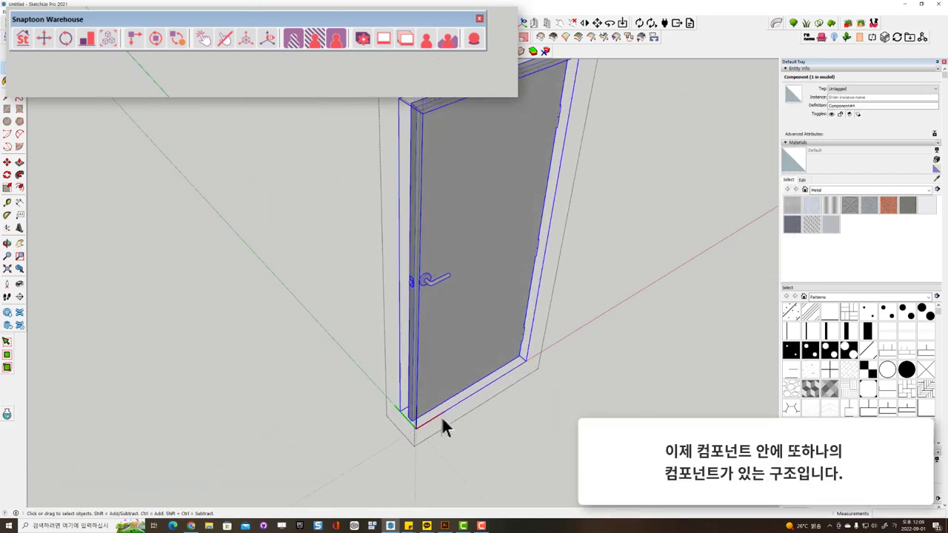
scroll(414, 426, "up", 3)
mouse_move(386, 437)
middle_mouse_down()
mouse_move(426, 436)
mouse_move(280, 262)
mouse_move(391, 245)
mouse_move(313, 294)
middle_mouse_up()
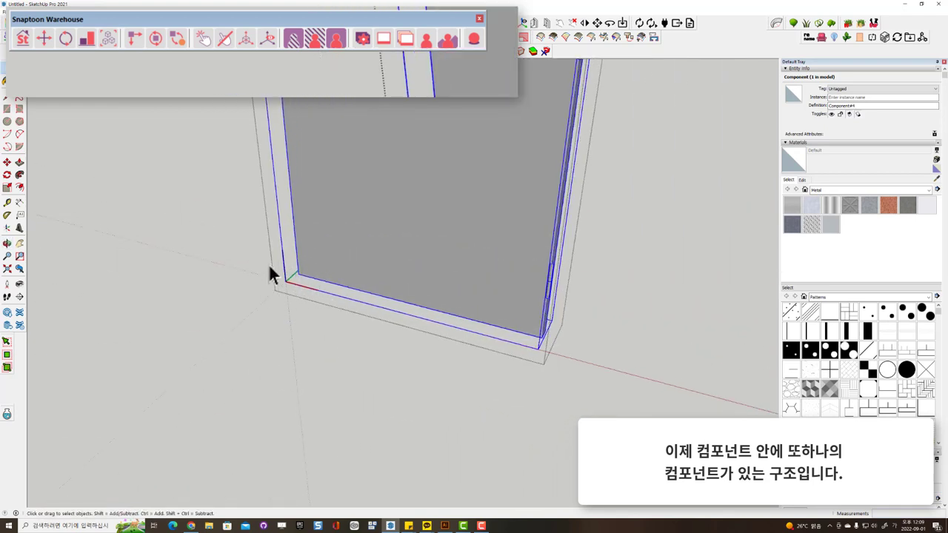
middle_click_drag(270, 268, 178, 146)
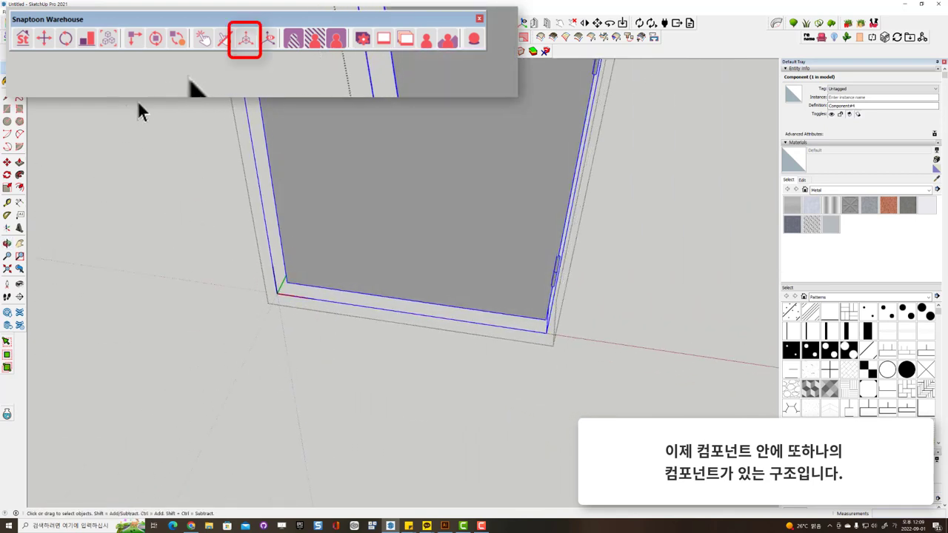
left_click(246, 40)
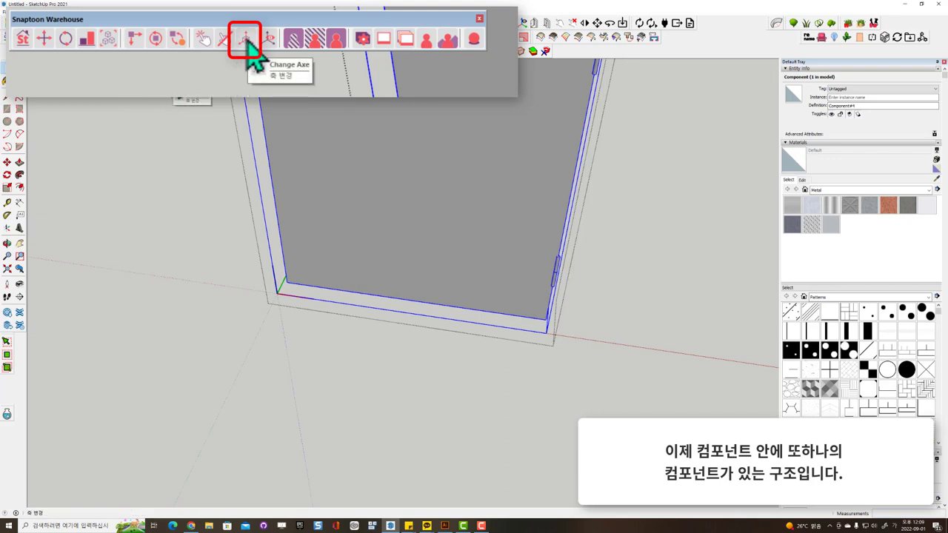
left_click(248, 43)
scroll(571, 251, "up", 2)
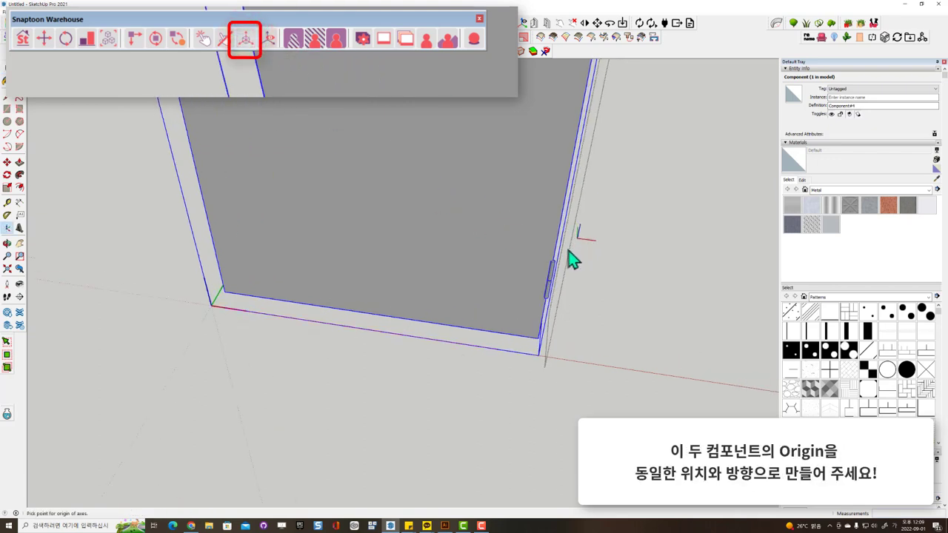
scroll(571, 259, "up", 2)
scroll(556, 268, "up", 2)
scroll(556, 274, "up", 1)
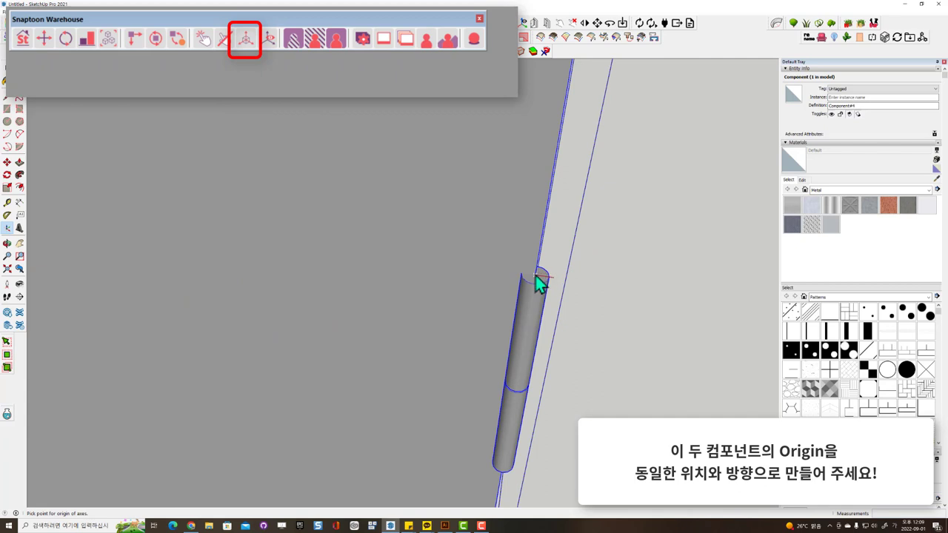
scroll(535, 272, "down", 3)
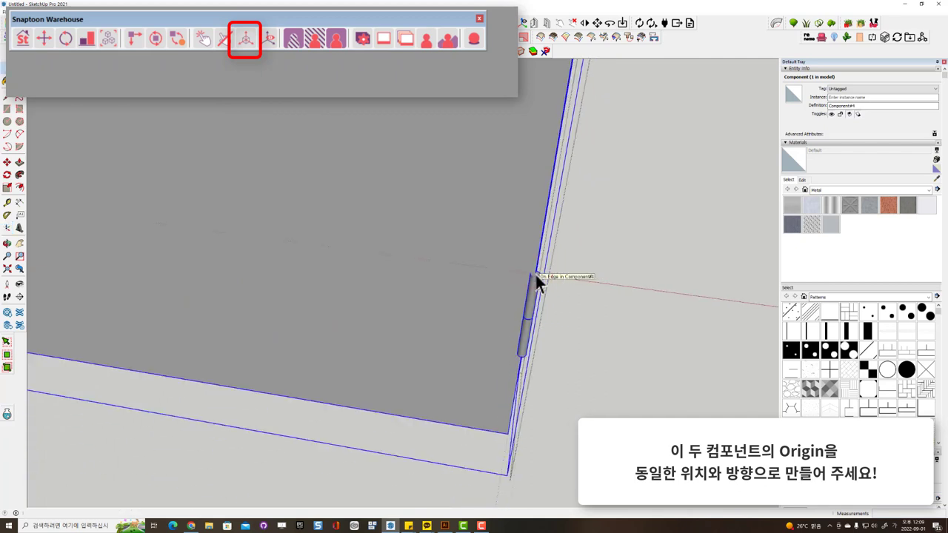
scroll(434, 290, "down", 2)
scroll(351, 292, "down", 2)
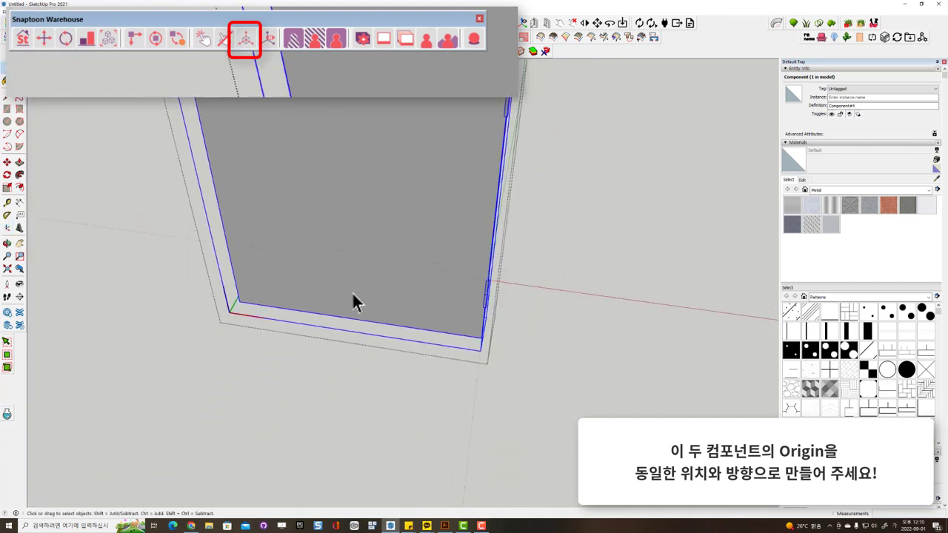
Step: Confirm updating the component axes, then re-enter the door and select the panel with its handle
left_click(511, 226)
left_click(504, 284)
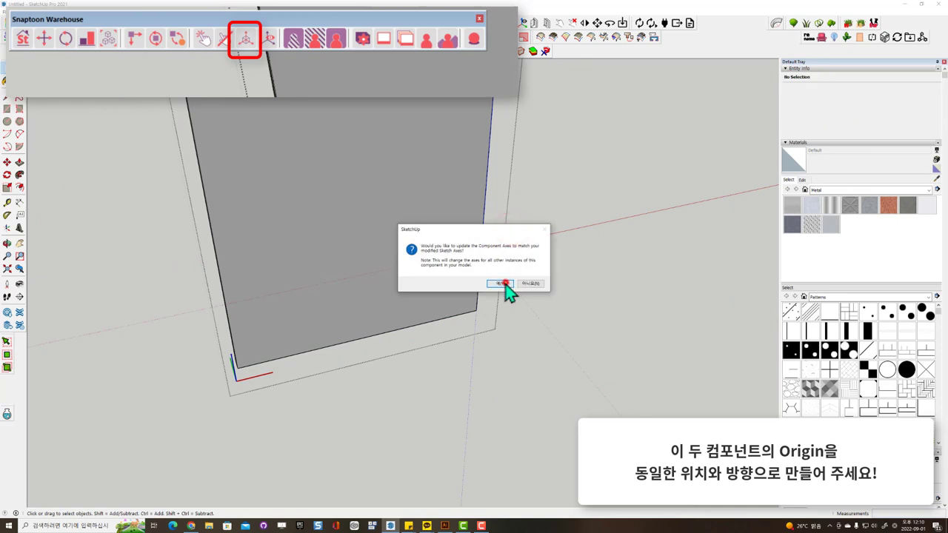
double_click(415, 221)
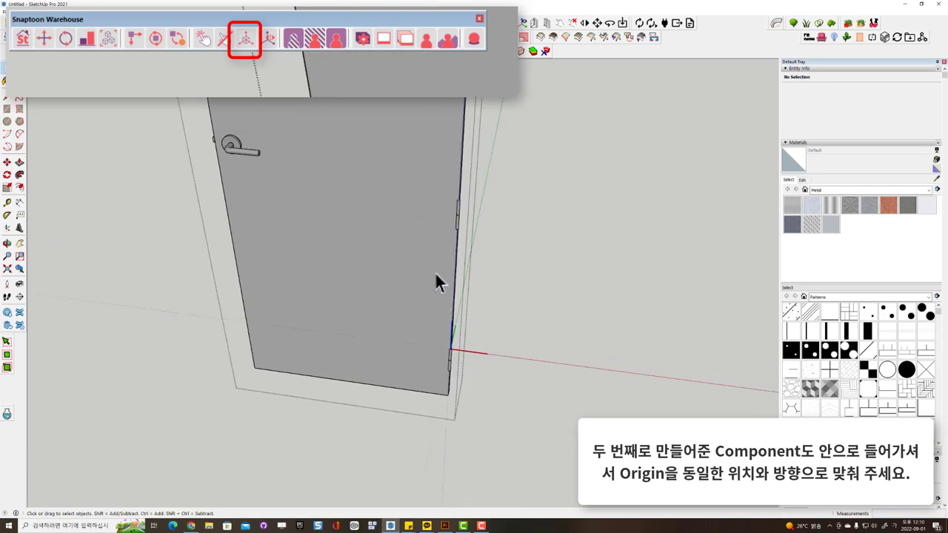
left_click(438, 218)
Step: Enter the inner door panel component and set its axes origin at the hinge
middle_click_drag(372, 251, 382, 209)
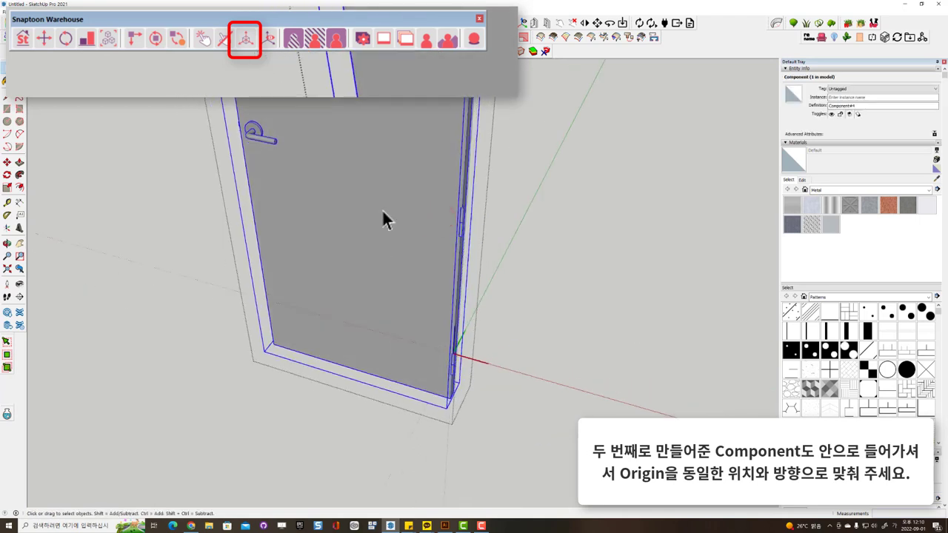
left_click(382, 210)
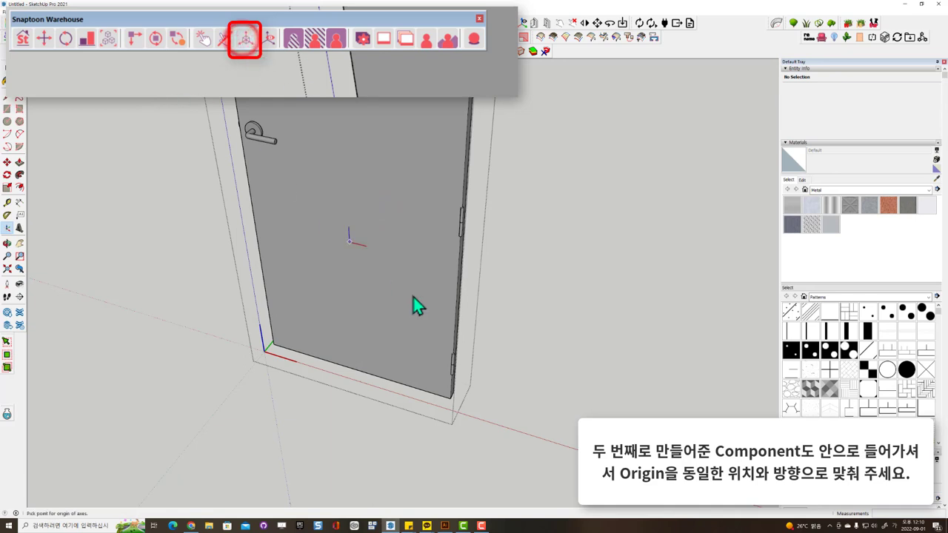
scroll(445, 356, "up", 3)
scroll(460, 381, "up", 3)
scroll(451, 367, "up", 2)
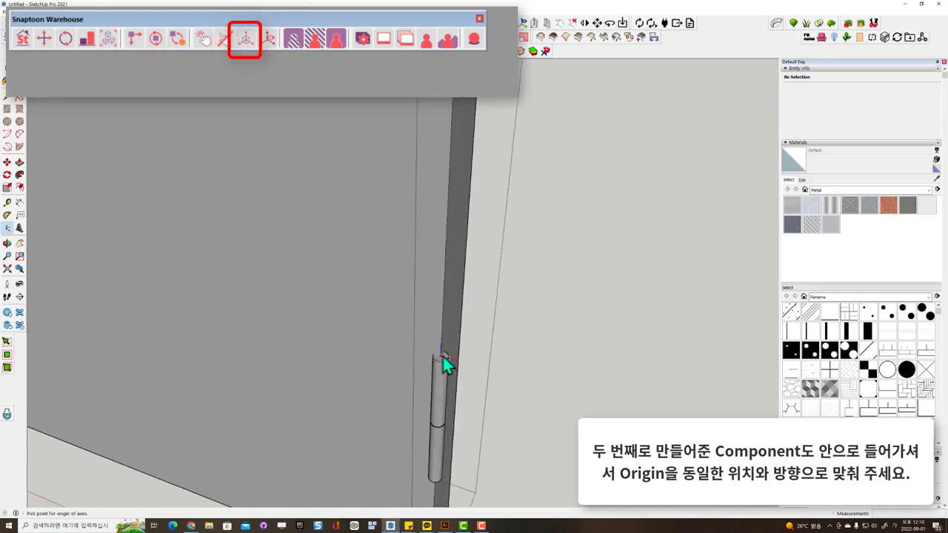
scroll(442, 355, "down", 5)
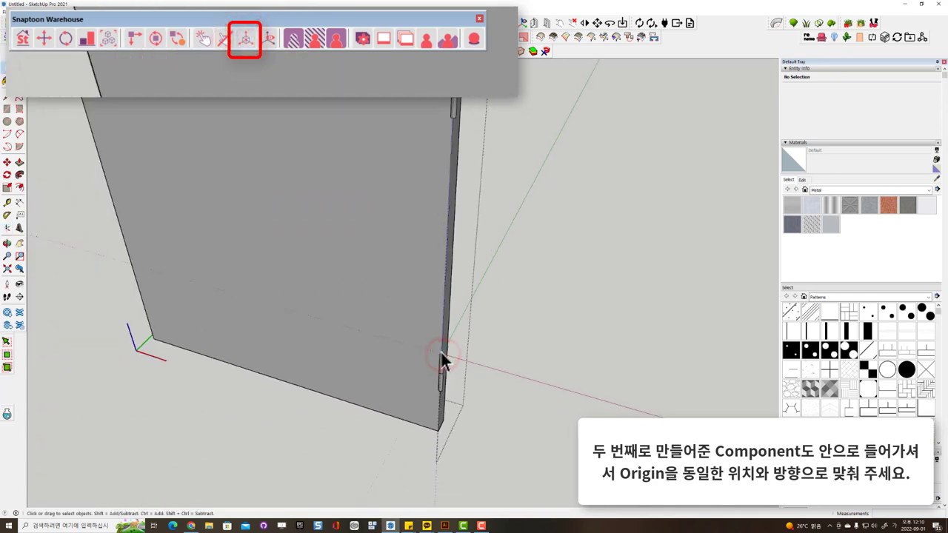
left_click(501, 282)
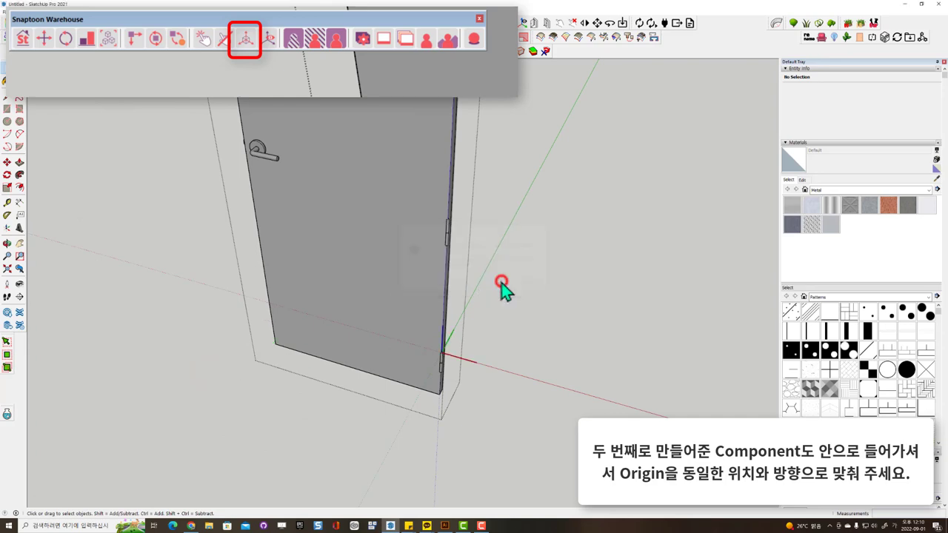
Step: Exit component editing back to the room and select the door component
middle_click_drag(220, 338, 540, 302)
left_click(517, 362)
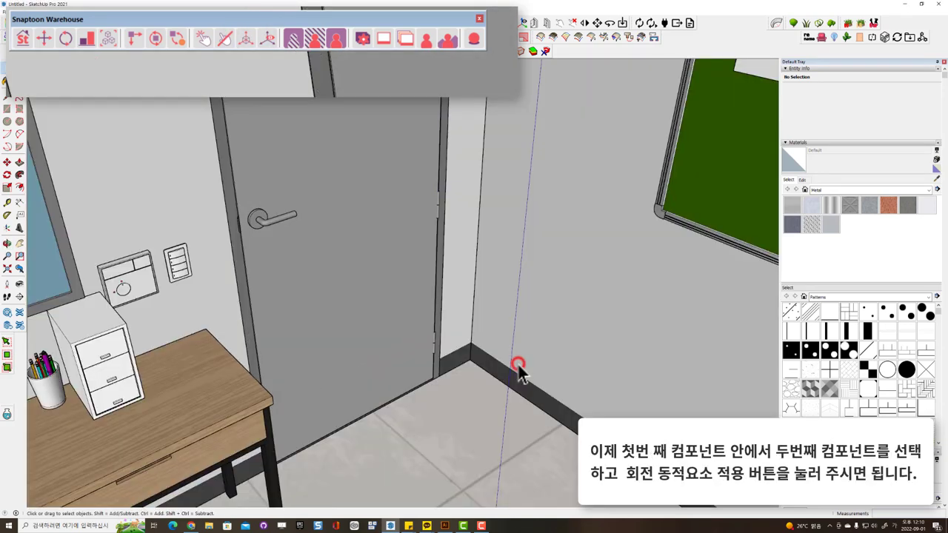
left_click(368, 303)
scroll(372, 322, "up", 2)
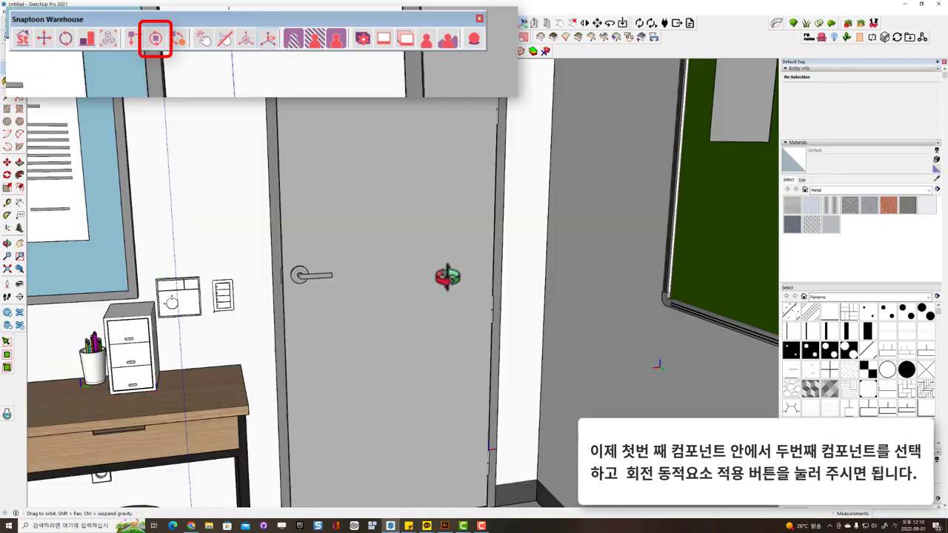
Step: Give the inner door panel a Snaptoon 90° counter-clockwise (반시계방향) rotation behavior
mouse_move(445, 280)
middle_mouse_down()
mouse_move(409, 302)
mouse_move(425, 241)
mouse_move(376, 179)
middle_mouse_up()
double_click(376, 177)
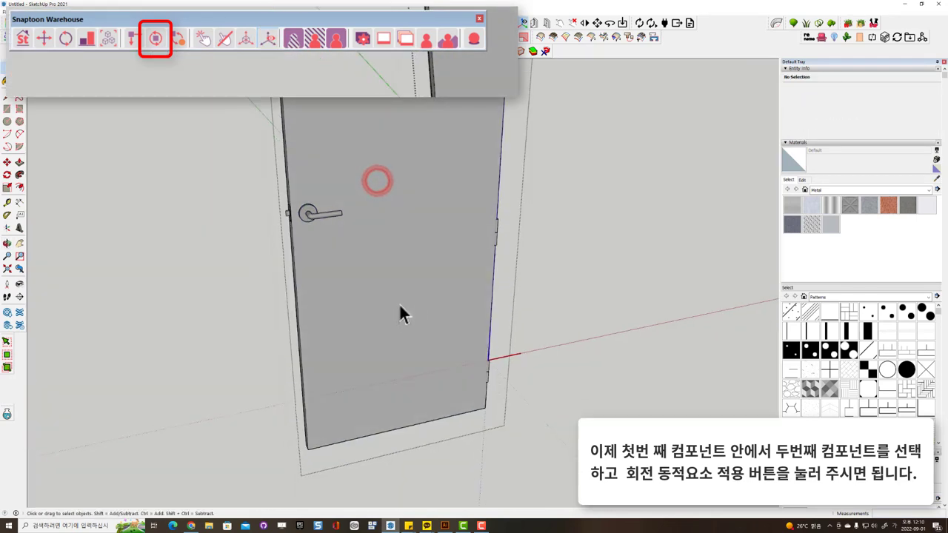
left_click(370, 199)
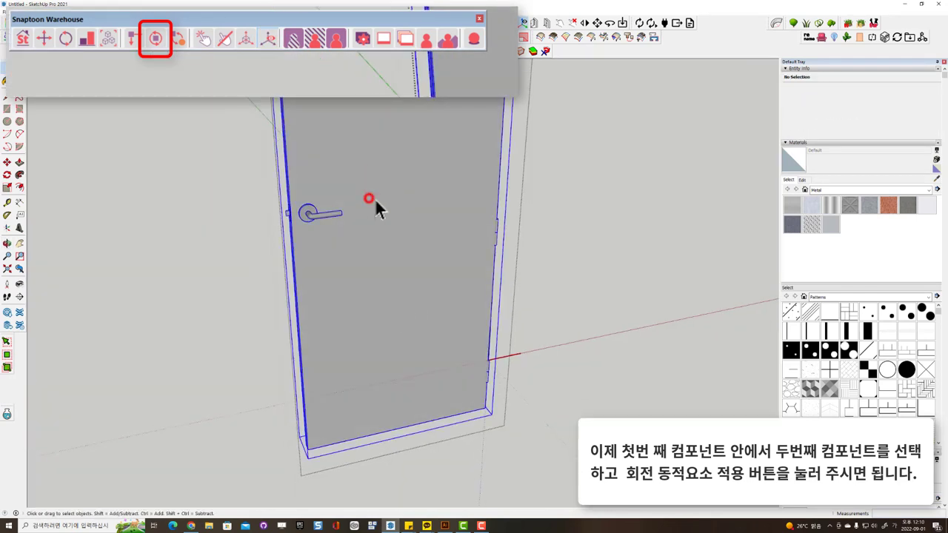
left_click(154, 38)
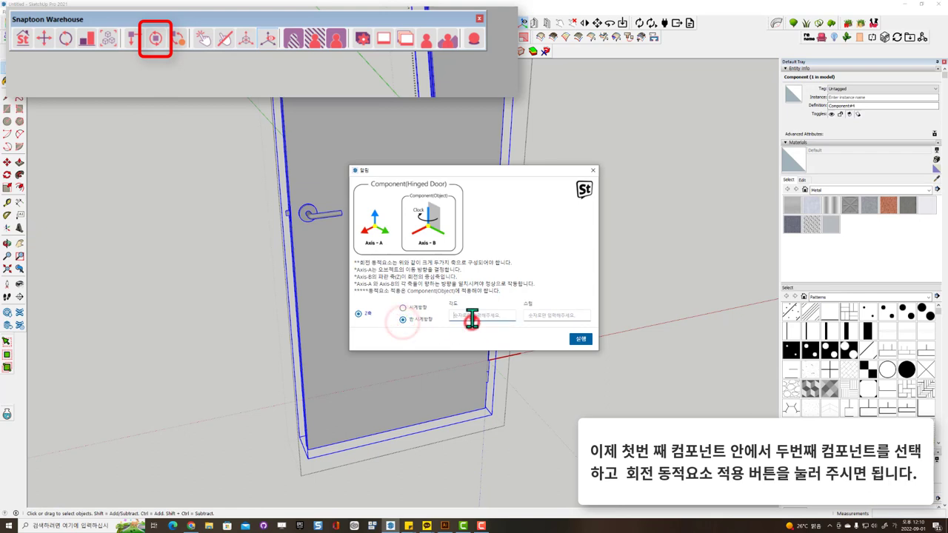
type("90")
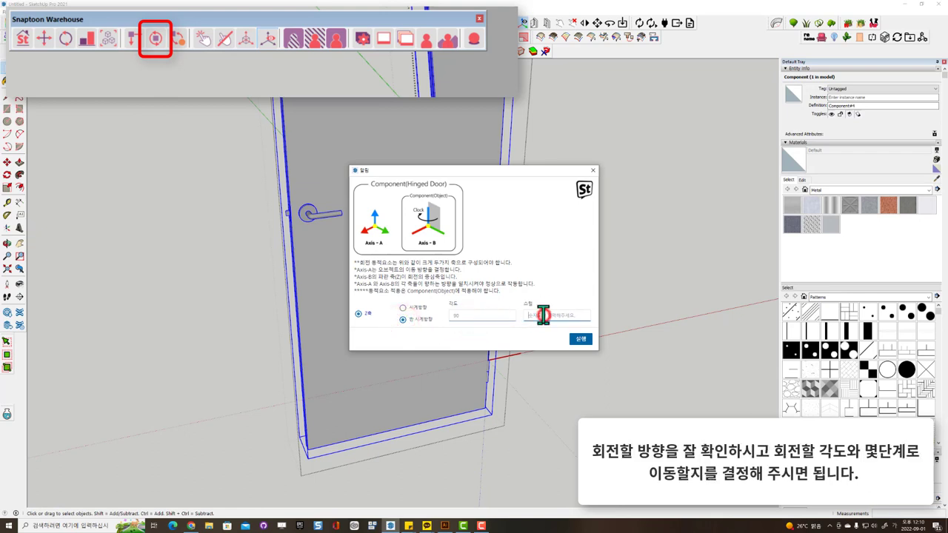
type("3")
left_click(580, 340)
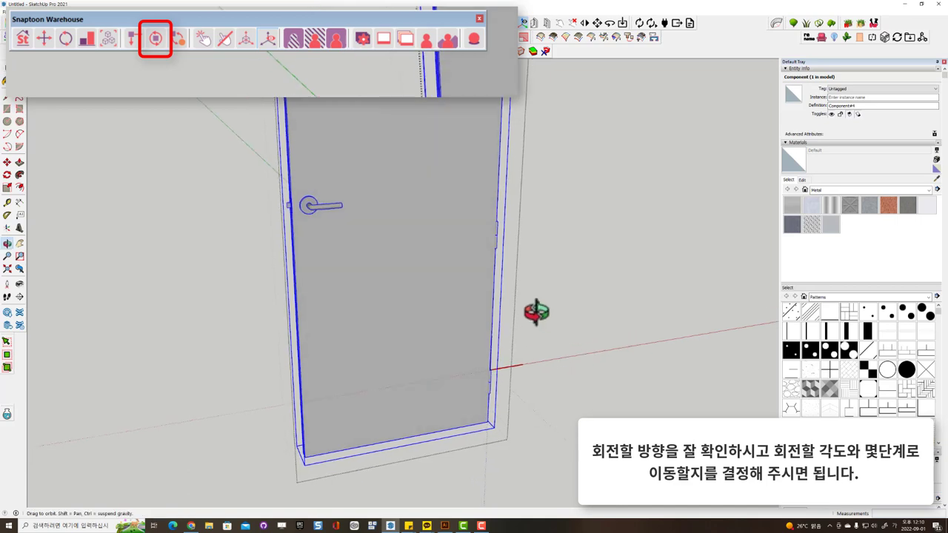
Step: Using the Interact tool, click the door to swing it open and shut again
left_click(564, 304)
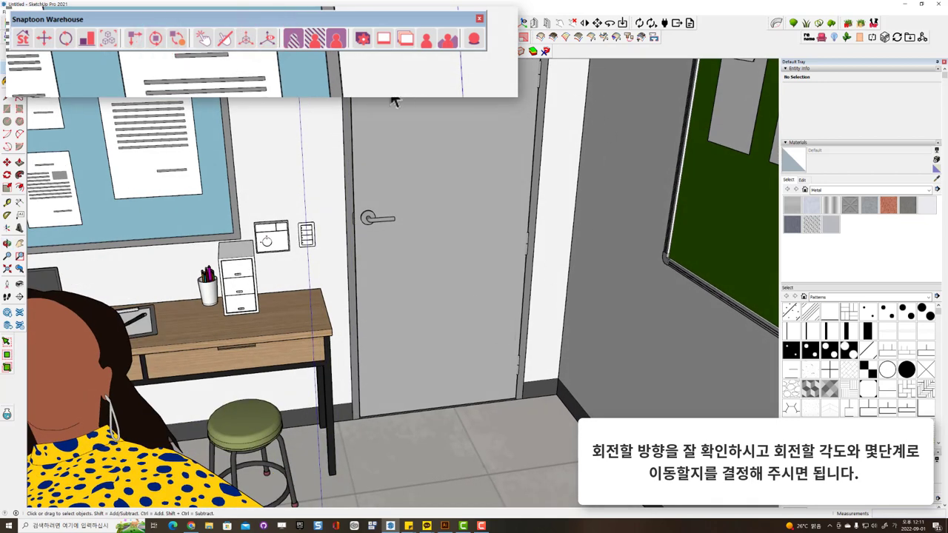
left_click(202, 38)
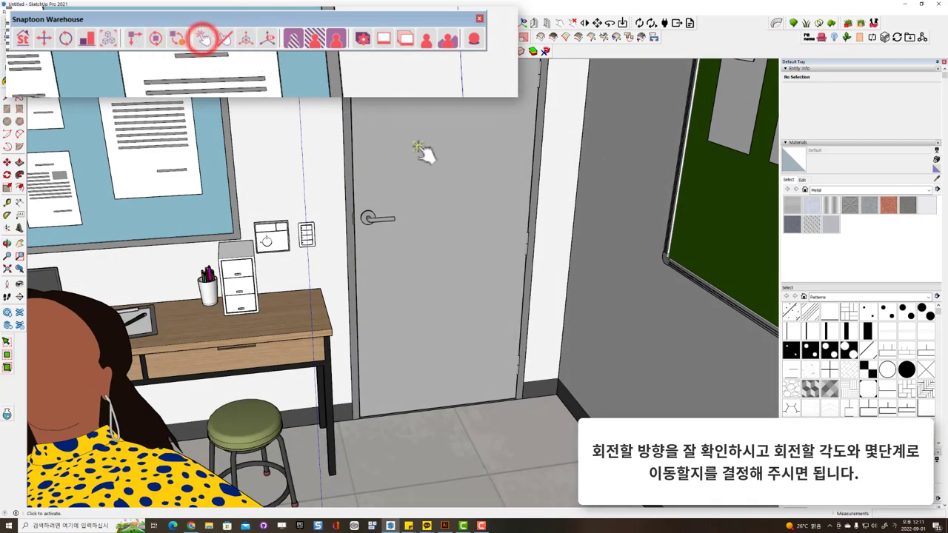
left_click(417, 146)
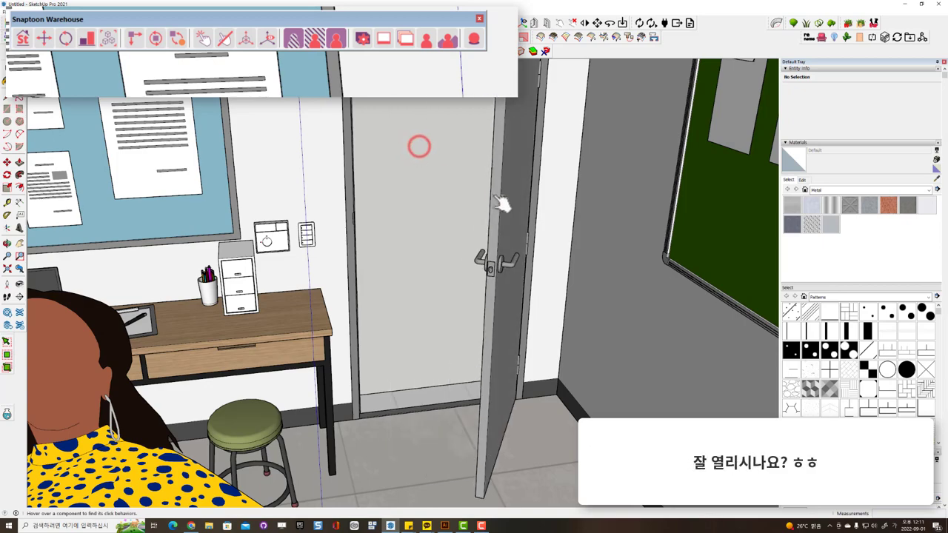
left_click(497, 191)
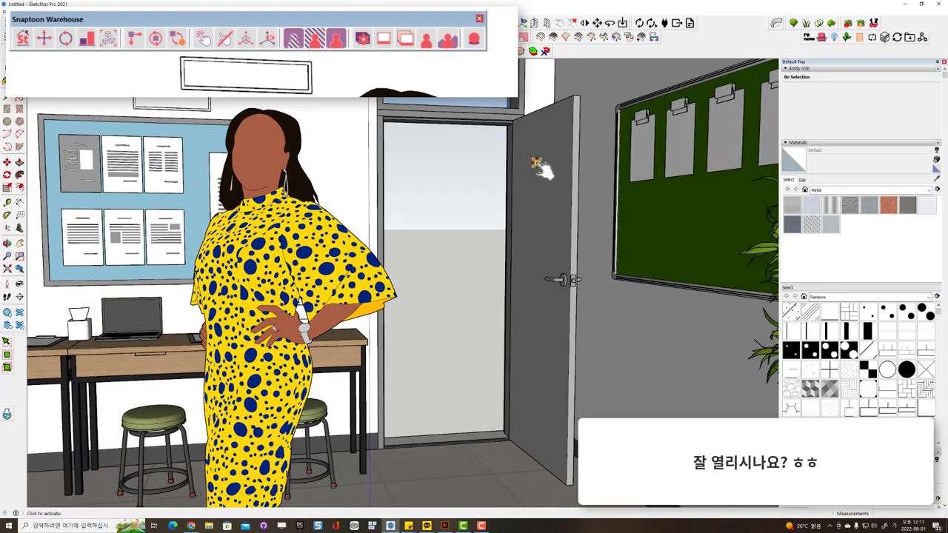
left_click(536, 161)
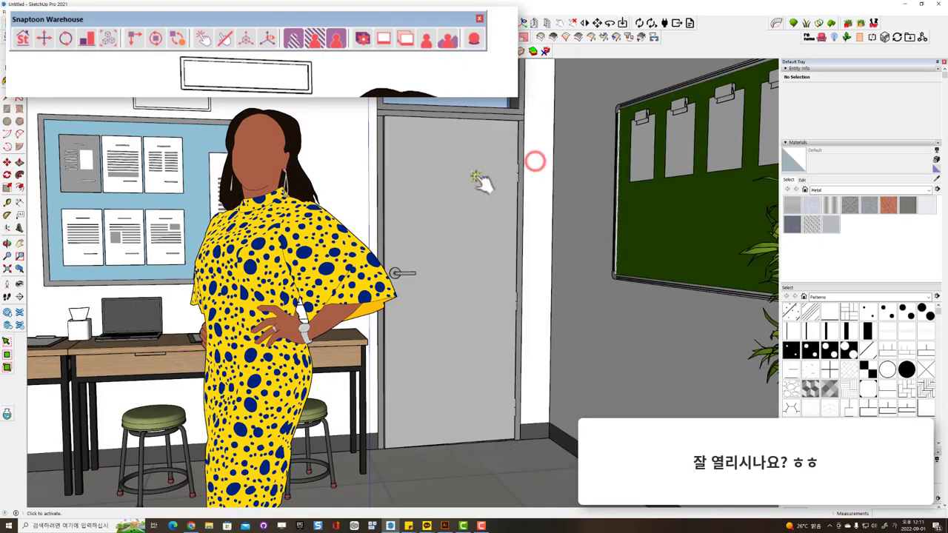
middle_click_drag(468, 180, 423, 169)
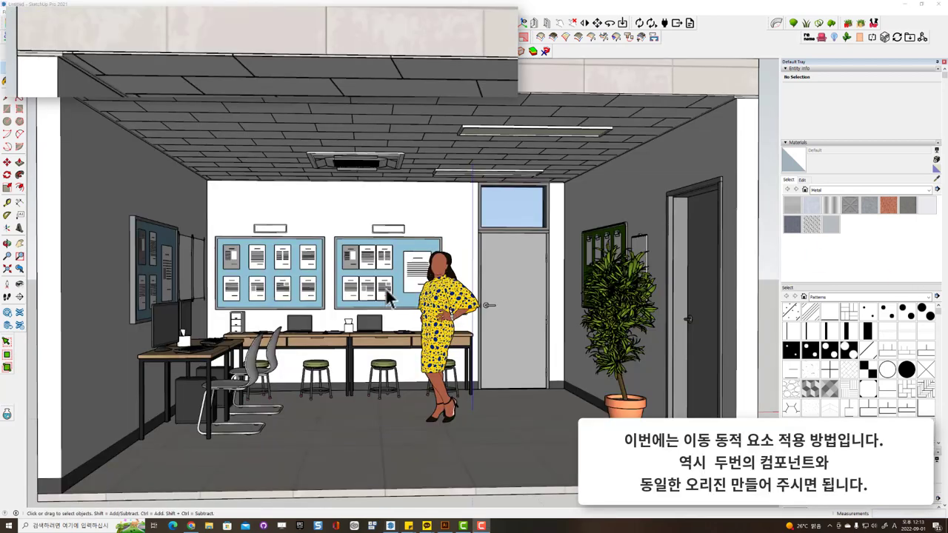
Step: Select the nearer office chair and place its axes at the chair's base
middle_click_drag(389, 295, 348, 317)
scroll(326, 318, "up", 5)
left_click(317, 319)
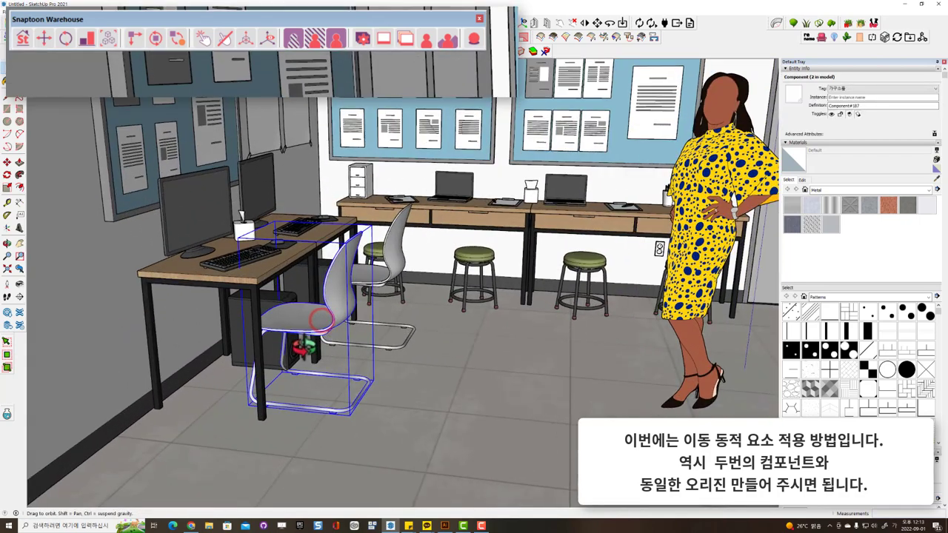
scroll(303, 344, "up", 3)
scroll(303, 342, "up", 3)
scroll(303, 340, "up", 2)
scroll(302, 337, "up", 1)
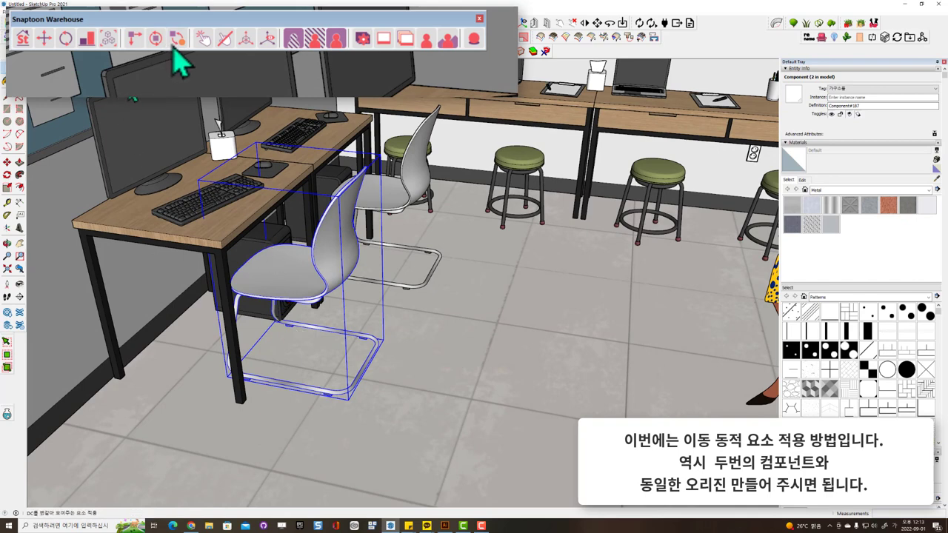
left_click(268, 38)
scroll(304, 371, "up", 1)
scroll(305, 364, "up", 2)
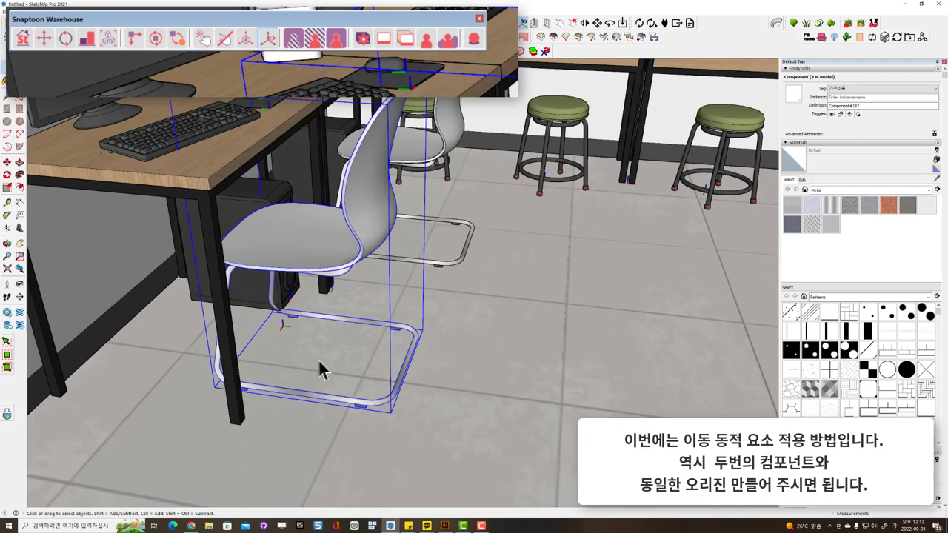
scroll(318, 363, "up", 1)
Step: Move the chair beside the desk to a new spot, then zoom out to the whole room
left_click(316, 357)
left_click(320, 255)
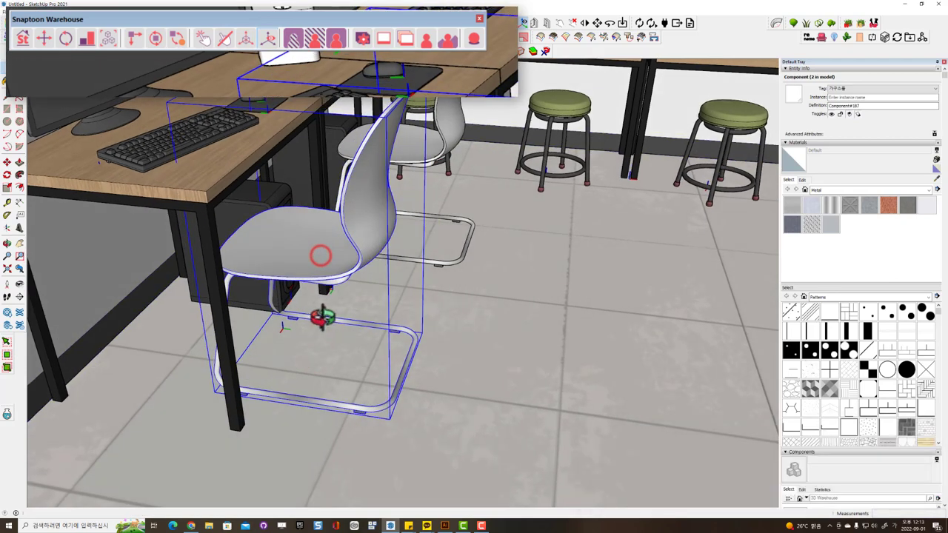
left_click(15, 164)
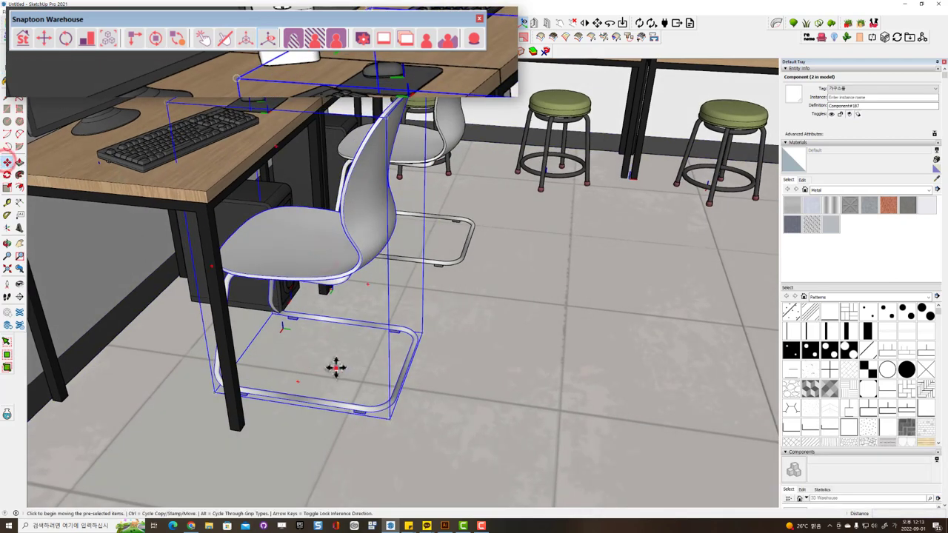
left_click(335, 368)
left_click(420, 381)
scroll(417, 378, "down", 1)
scroll(356, 370, "up", 2)
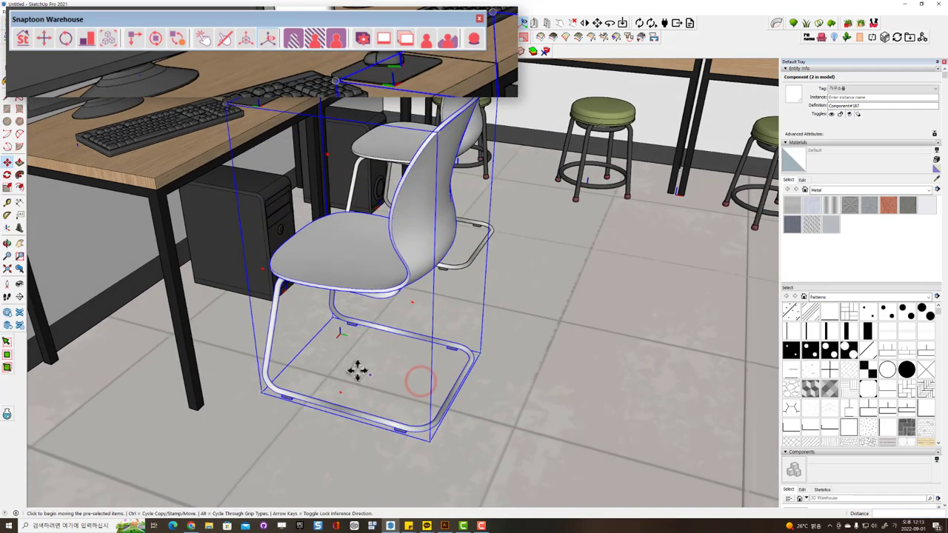
scroll(345, 339, "up", 2)
scroll(343, 336, "up", 2)
key("space")
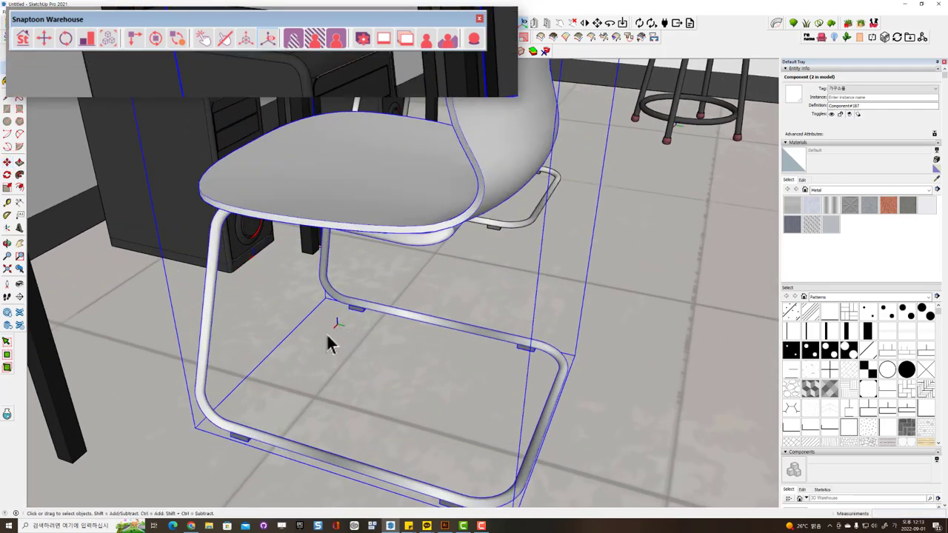
scroll(331, 332, "down", 3)
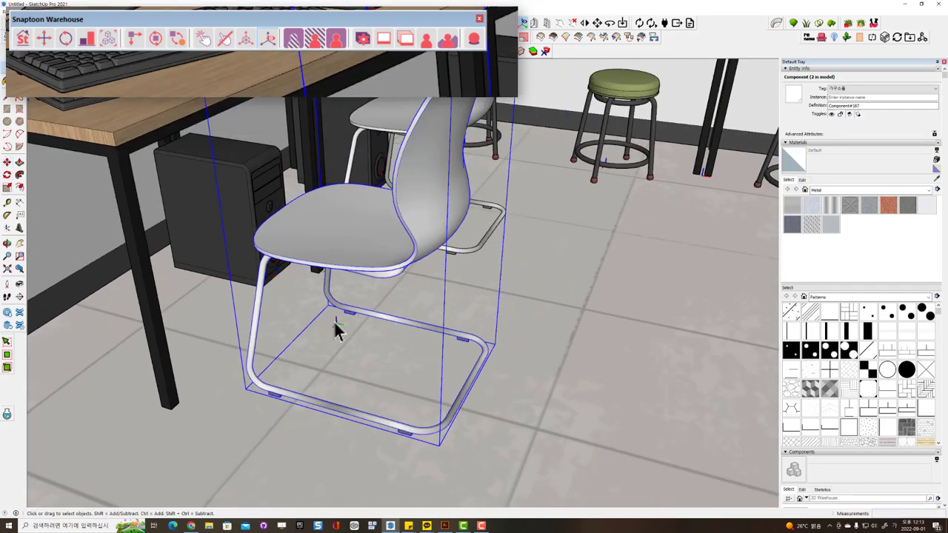
scroll(333, 333, "down", 3)
scroll(335, 333, "down", 3)
scroll(336, 334, "down", 2)
Step: Select the whole office room, group it, then undo the grouping
scroll(334, 328, "down", 3)
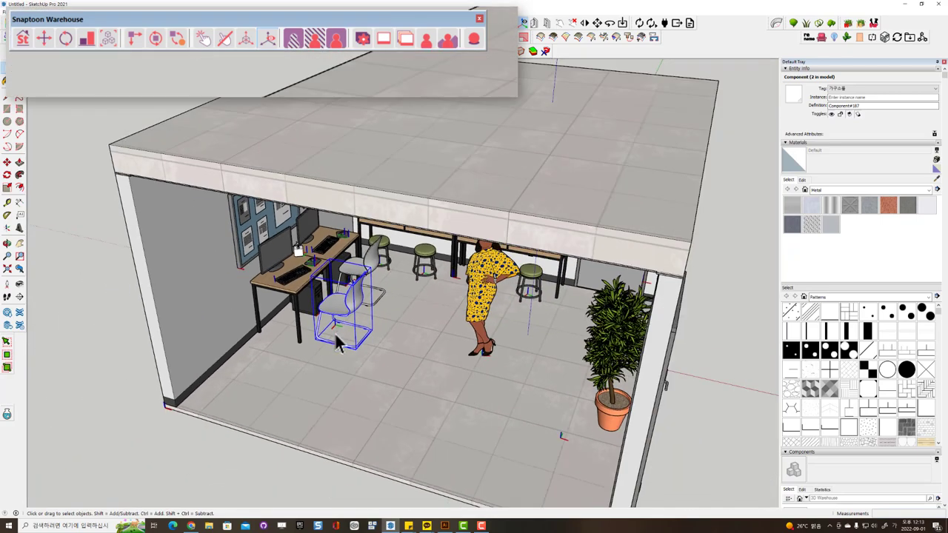
mouse_move(339, 339)
middle_mouse_down()
mouse_move(434, 381)
mouse_move(388, 338)
mouse_move(421, 330)
middle_mouse_up()
scroll(426, 326, "down", 2)
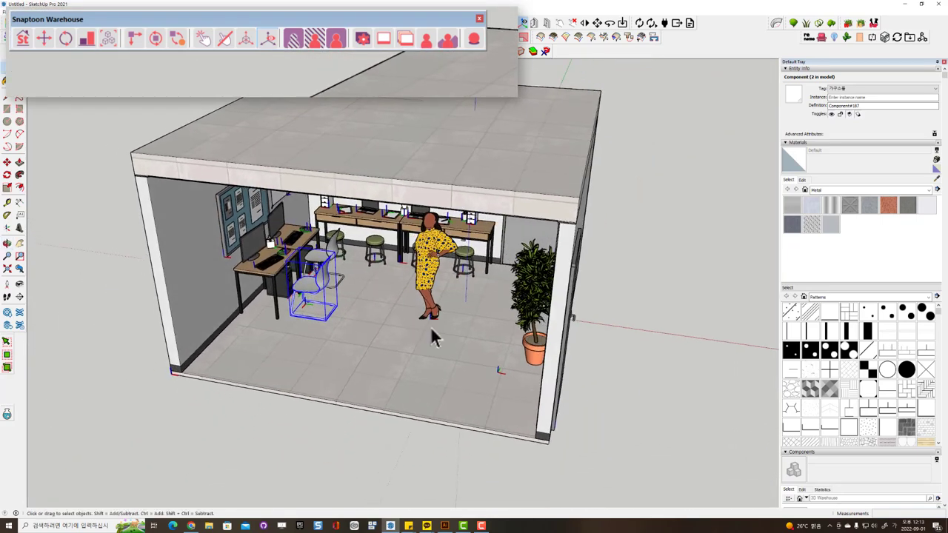
scroll(430, 326, "down", 2)
left_click_drag(198, 116, 606, 454)
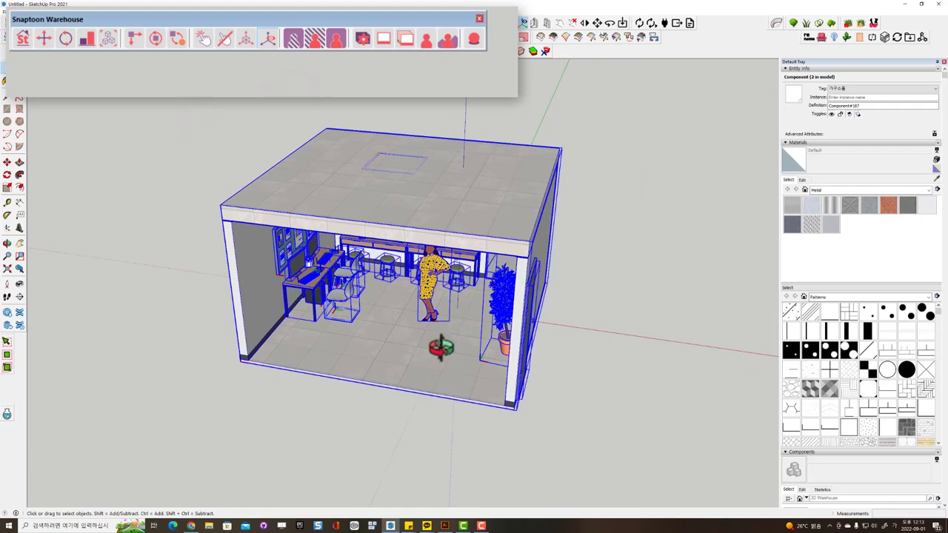
scroll(413, 334, "up", 2)
scroll(442, 347, "up", 3)
key("ctrl+g")
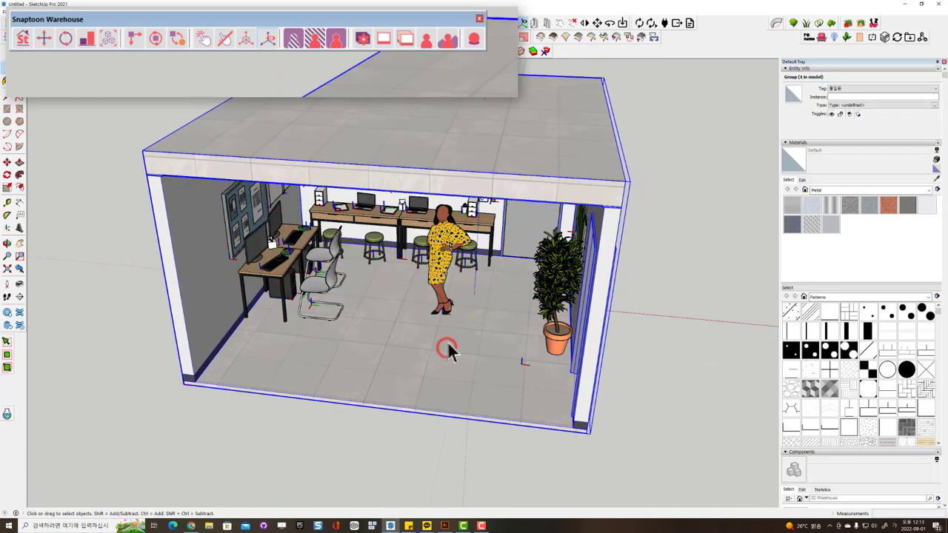
scroll(448, 345, "down", 3)
left_click_drag(205, 111, 663, 444)
key("ctrl+z")
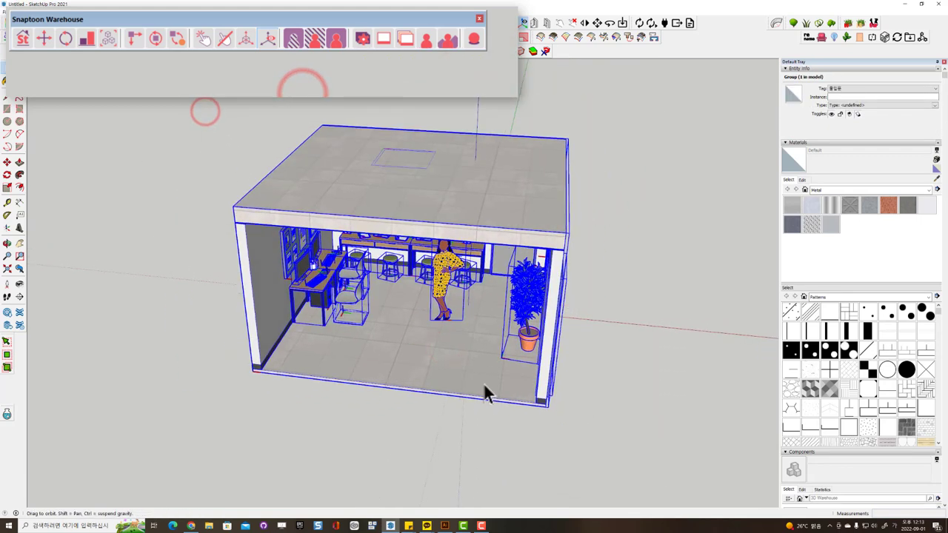
Step: Move the entire room so the chair sits on the model's vertical axis
scroll(467, 377, "up", 3)
scroll(419, 384, "down", 3)
scroll(412, 387, "up", 3)
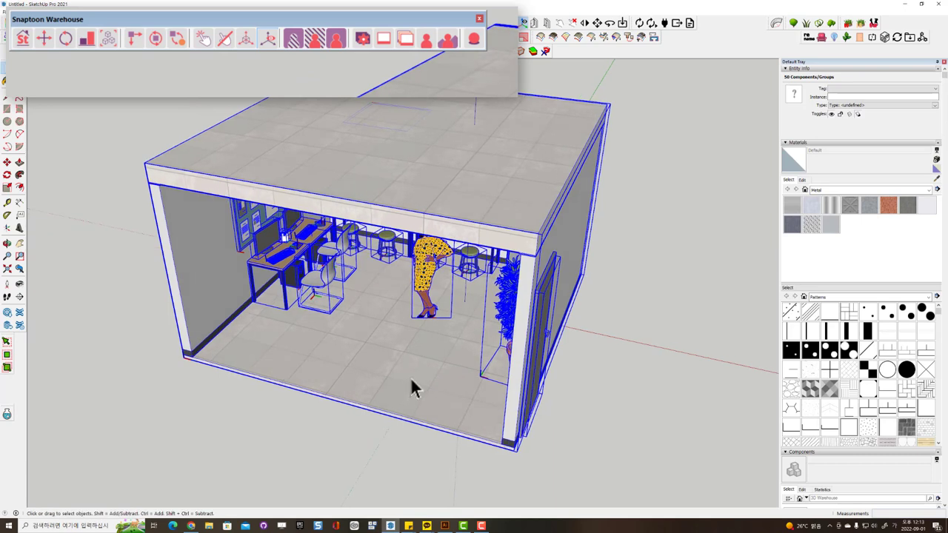
key("m")
left_click(422, 383)
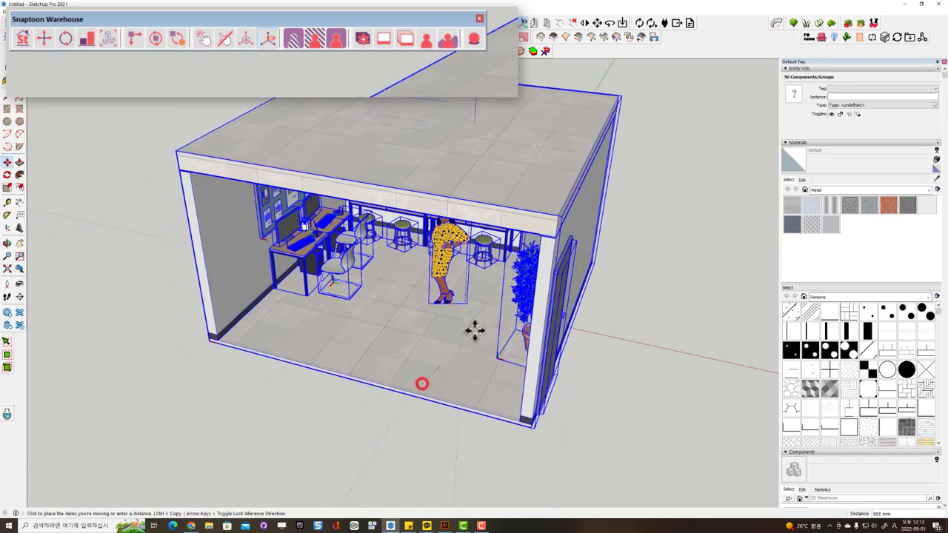
left_click(562, 287)
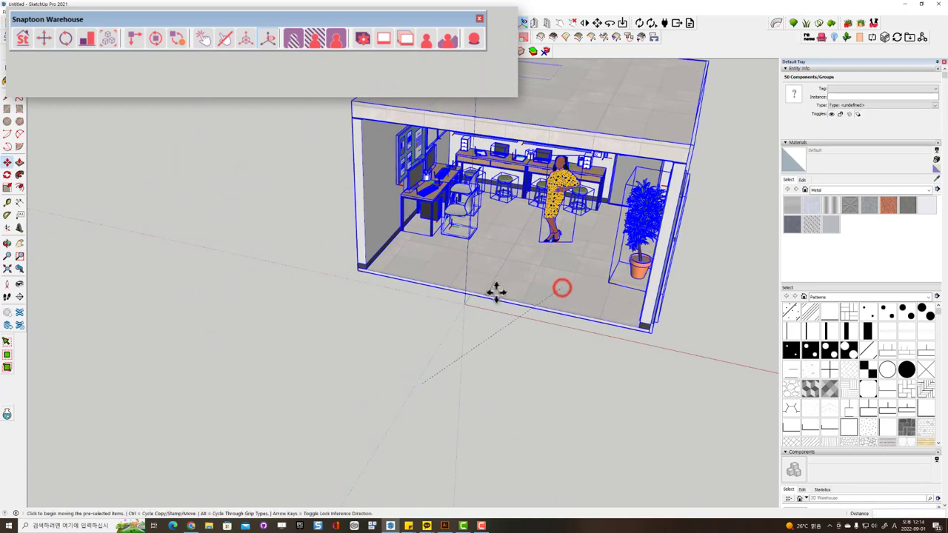
Step: Return to the Select tool and pick the chair
scroll(488, 295, "up", 3)
scroll(484, 297, "up", 2)
scroll(474, 301, "up", 2)
key("space")
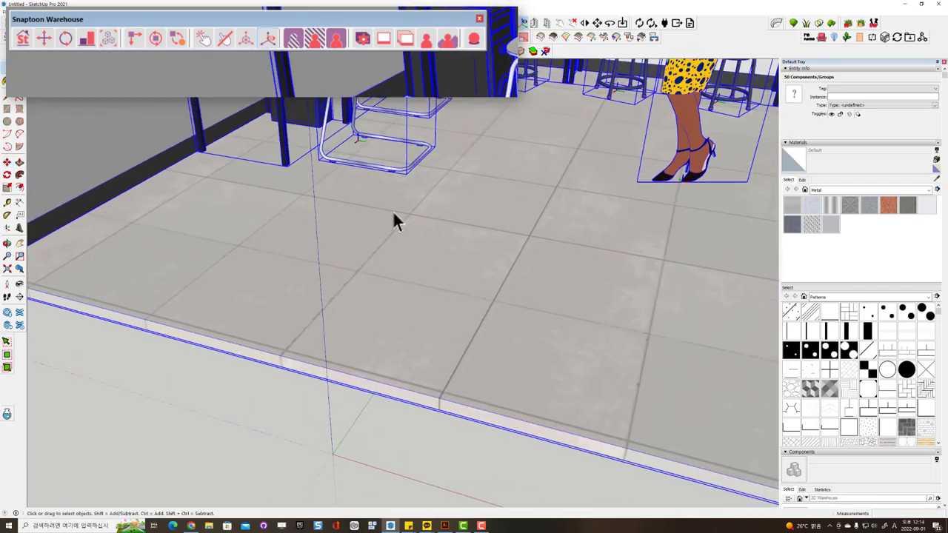
left_click(400, 178)
scroll(411, 189, "down", 2)
Step: Move the chair to the front edge of the room floor
key("m")
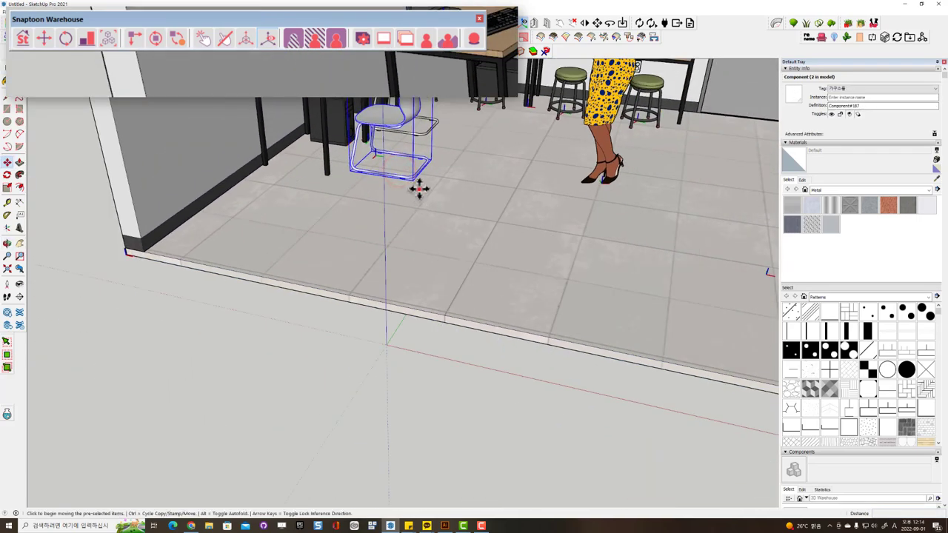
left_click(419, 188)
left_click(502, 315)
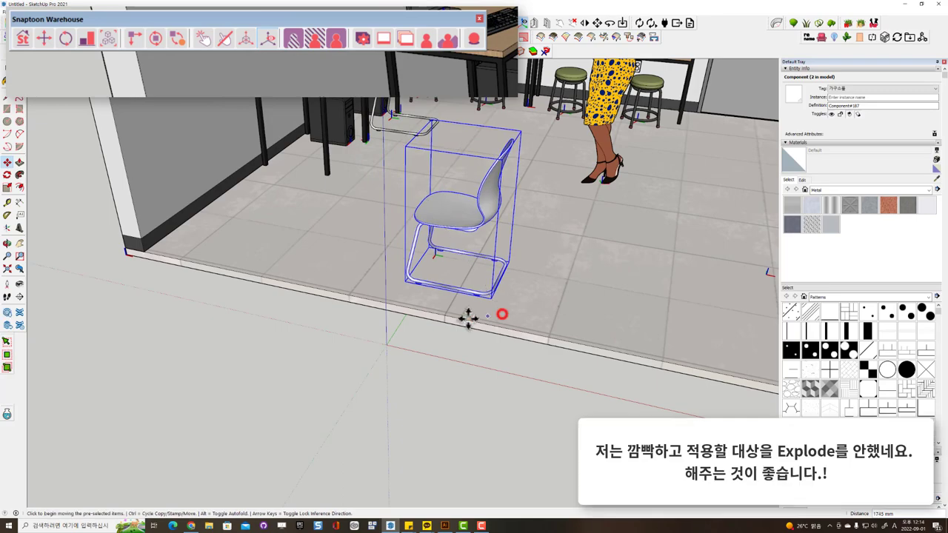
scroll(462, 314, "up", 2)
mouse_move(459, 314)
middle_mouse_down()
mouse_move(385, 302)
mouse_move(444, 317)
mouse_move(417, 322)
mouse_move(451, 322)
mouse_move(442, 400)
middle_mouse_up()
left_click(442, 400)
Step: Inspect the chair legs against the floor edge, then reselect the chair
scroll(290, 263, "up", 1)
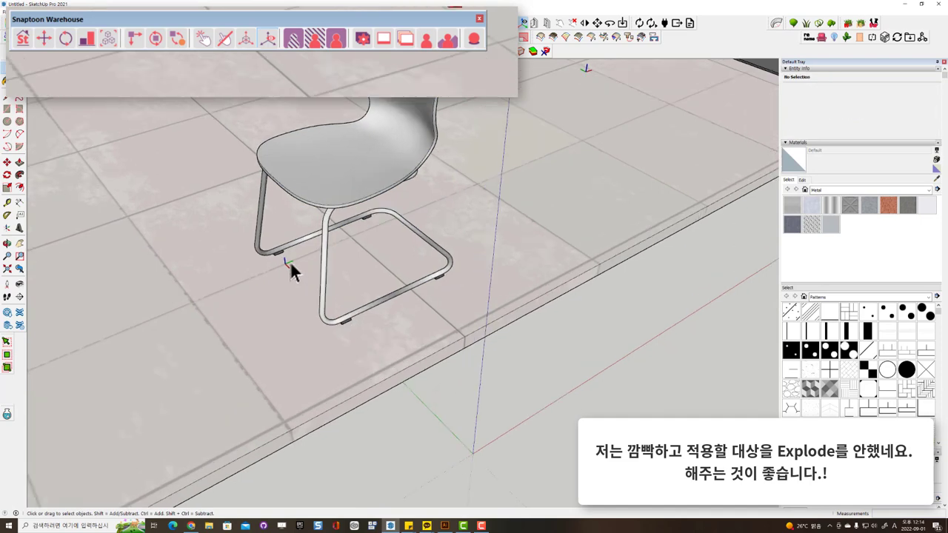
scroll(311, 278, "up", 3)
middle_click_drag(319, 289, 300, 211, "shift")
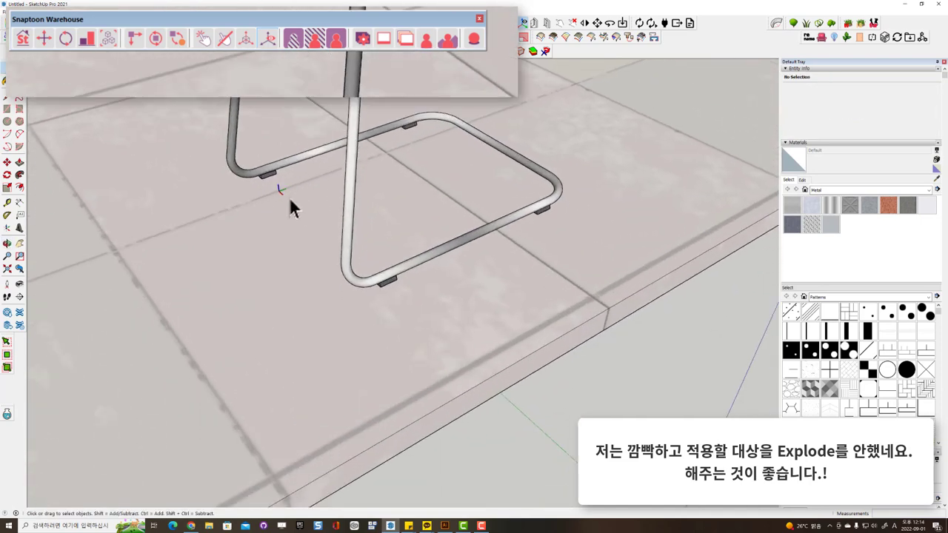
scroll(290, 207, "down", 2)
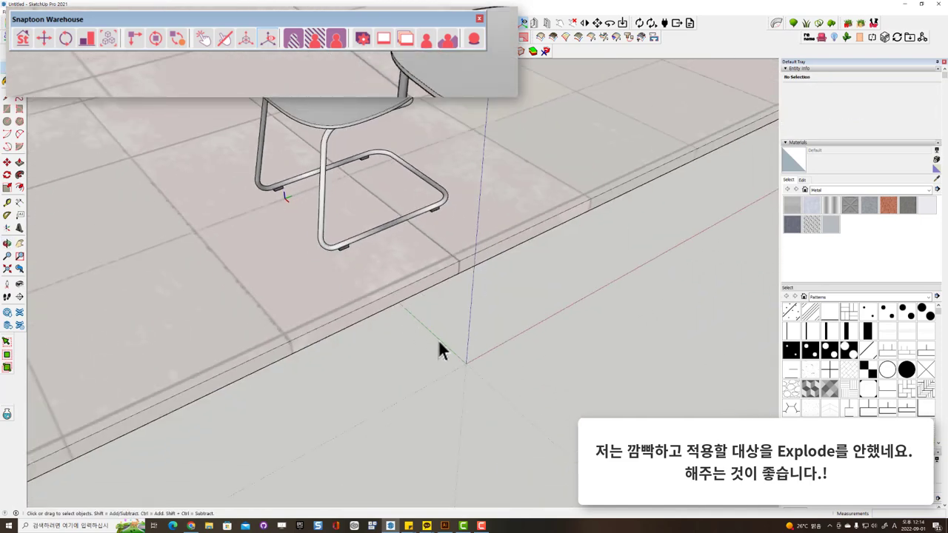
scroll(415, 318, "down", 2)
left_click(359, 219)
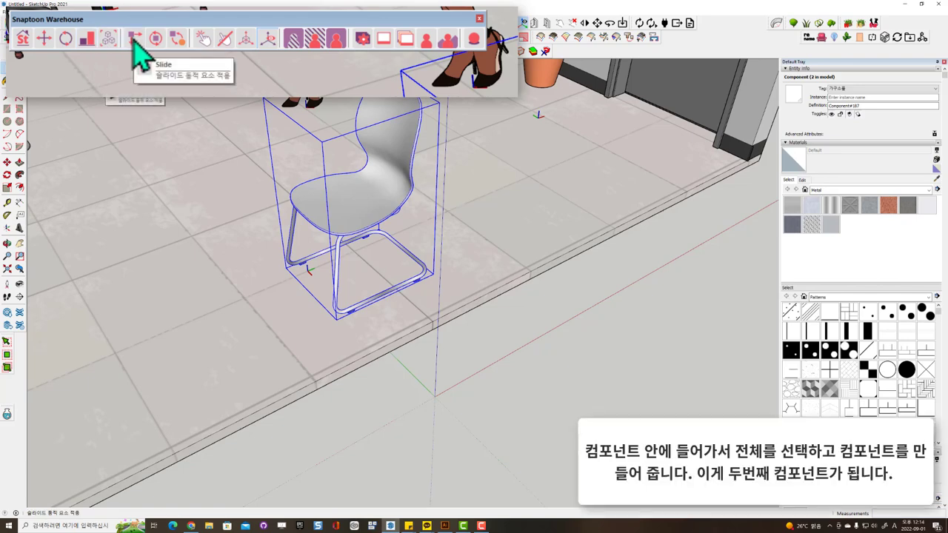
Step: Try Snaptoon's Slide on the chair, dismiss the alert, and open the chair for editing
left_click(134, 41)
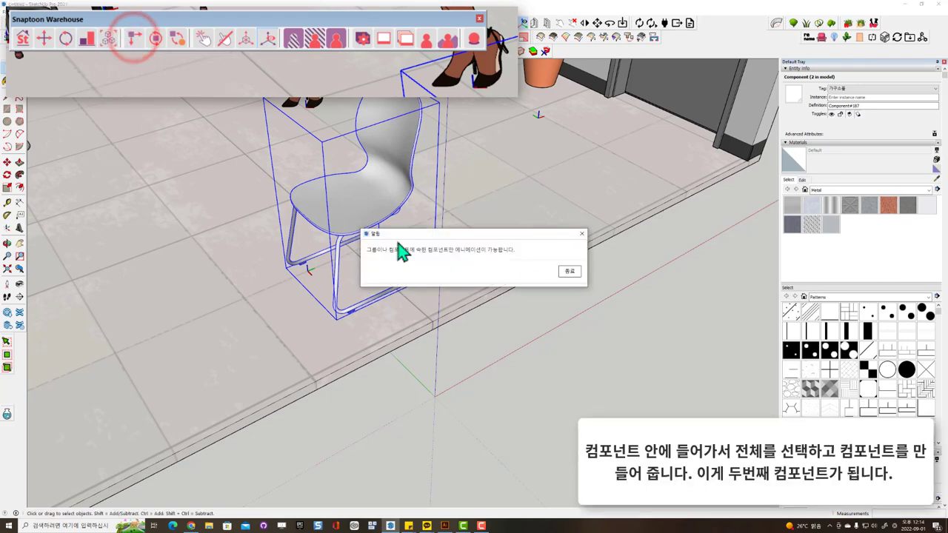
left_click(568, 272)
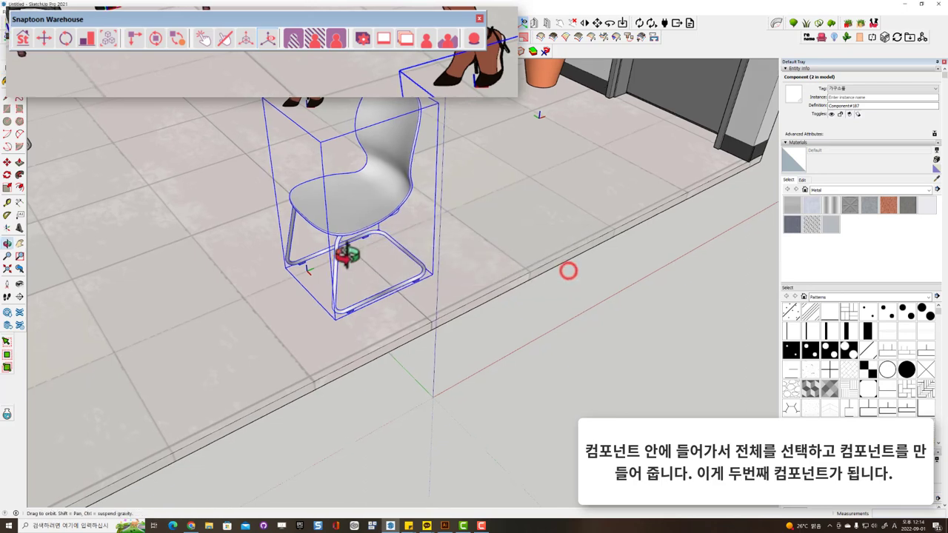
double_click(339, 209)
Step: Select all nine inner chair parts and start Make Component
middle_click_drag(352, 218, 334, 136)
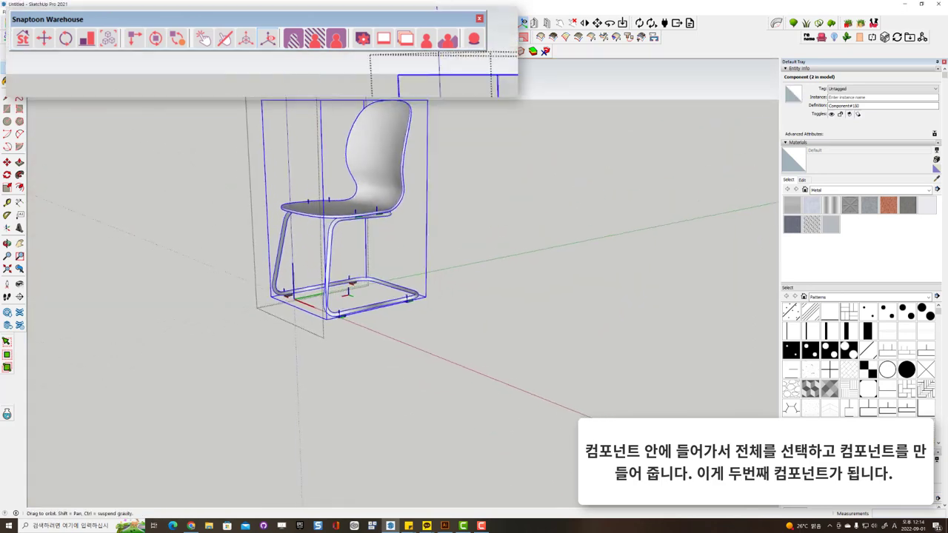
left_click_drag(273, 136, 494, 412)
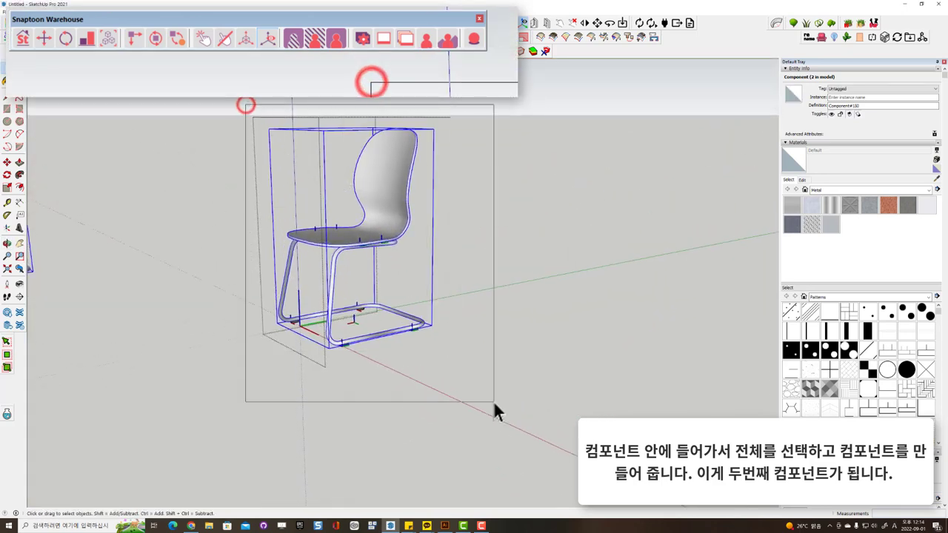
scroll(380, 275, "up", 3)
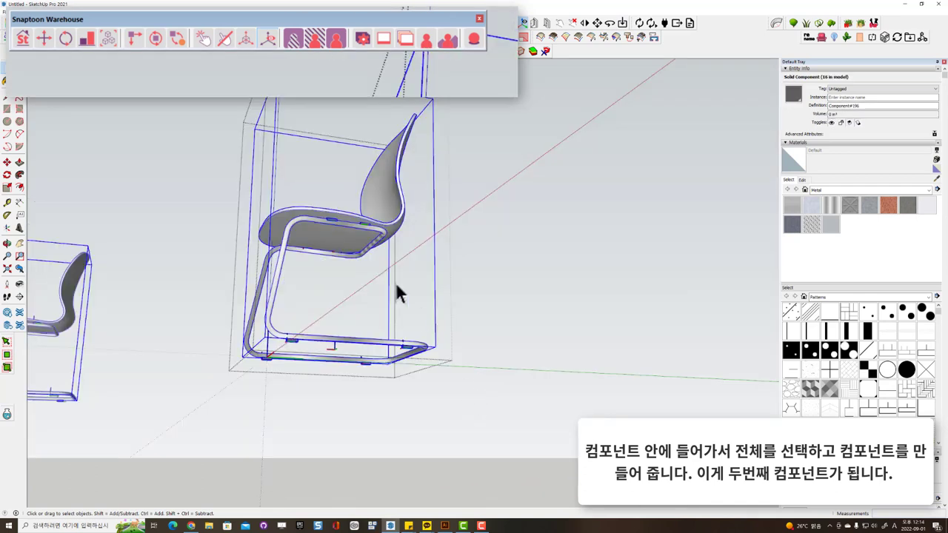
right_click(329, 215)
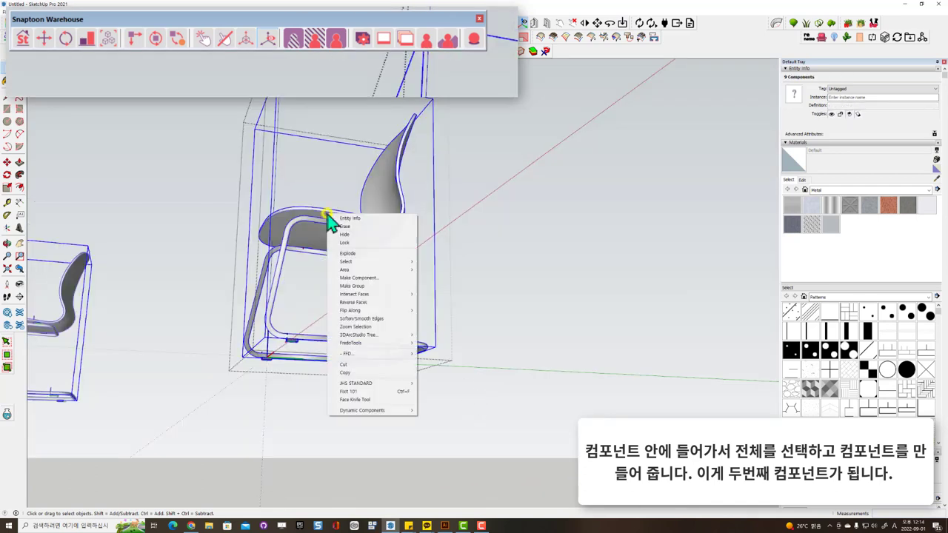
left_click(354, 278)
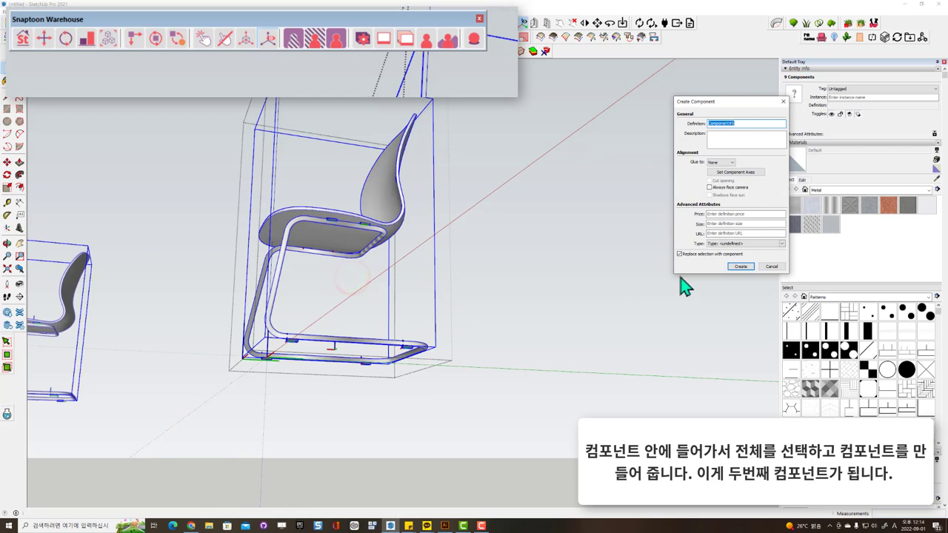
Step: Confirm the nested chair component, reselect it, and frame the chair foot
left_click(740, 268)
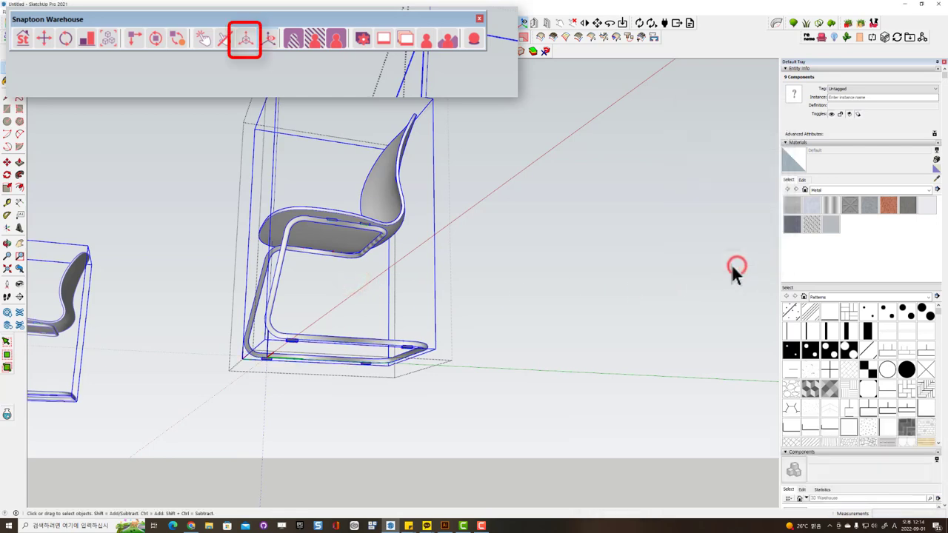
middle_click_drag(437, 277, 518, 460)
scroll(230, 346, "up", 3)
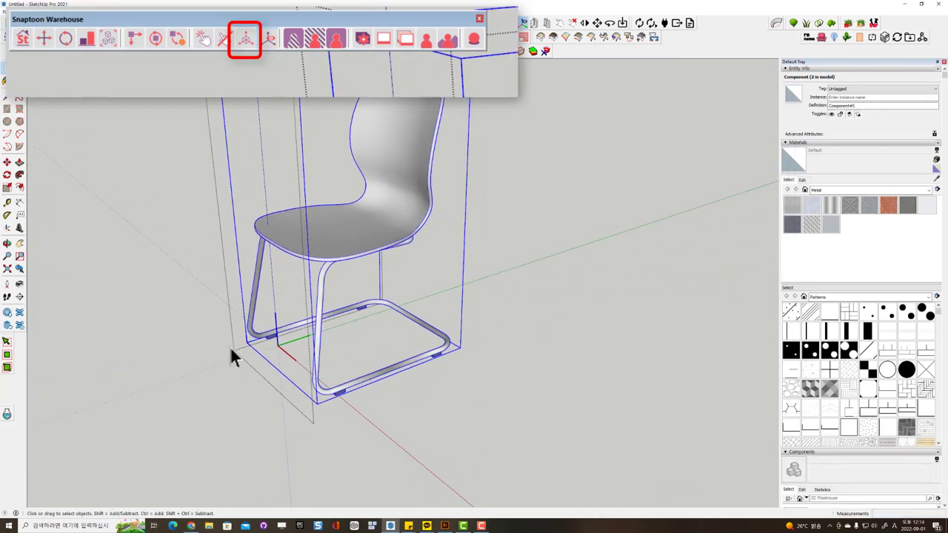
middle_click_drag(229, 346, 314, 393)
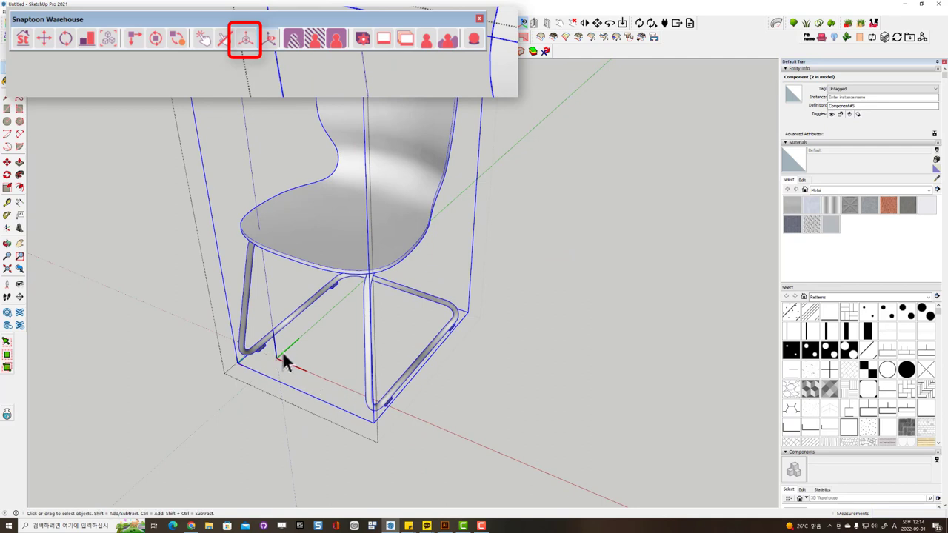
left_click(339, 254)
left_click(200, 403)
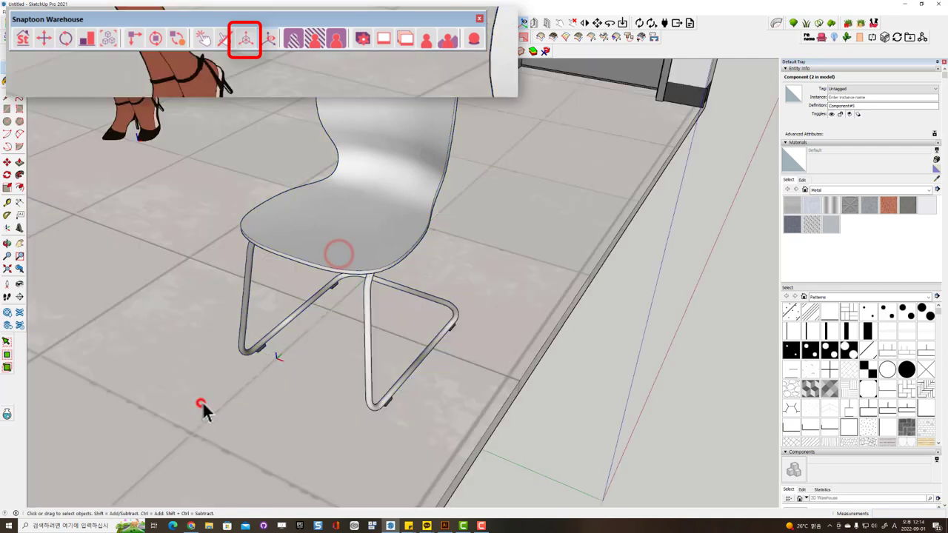
left_click(333, 239)
left_click(310, 277)
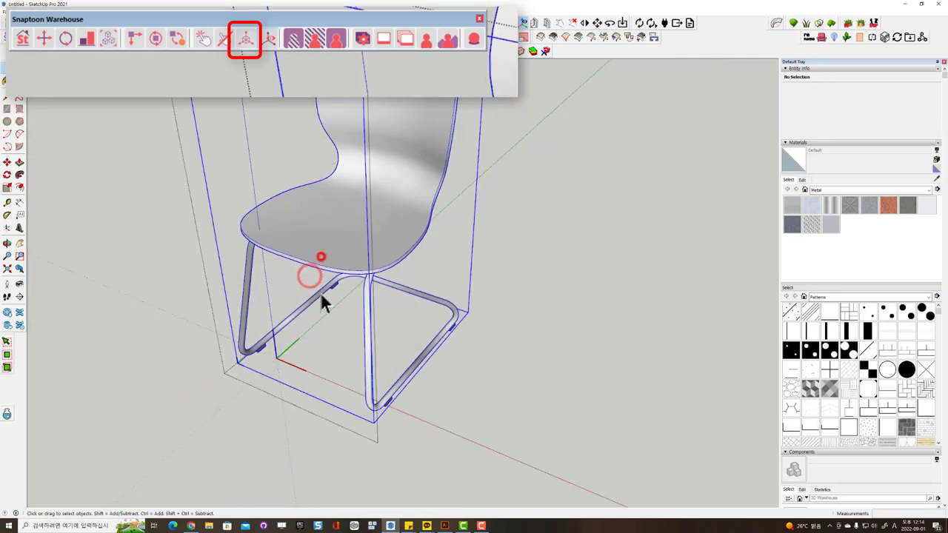
scroll(281, 348, "up", 3)
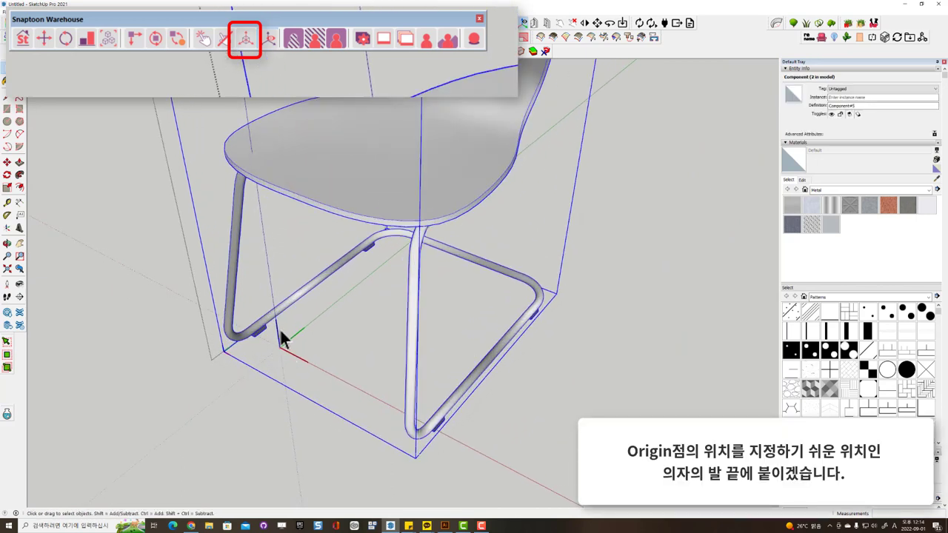
middle_click_drag(282, 340, 289, 261, "shift")
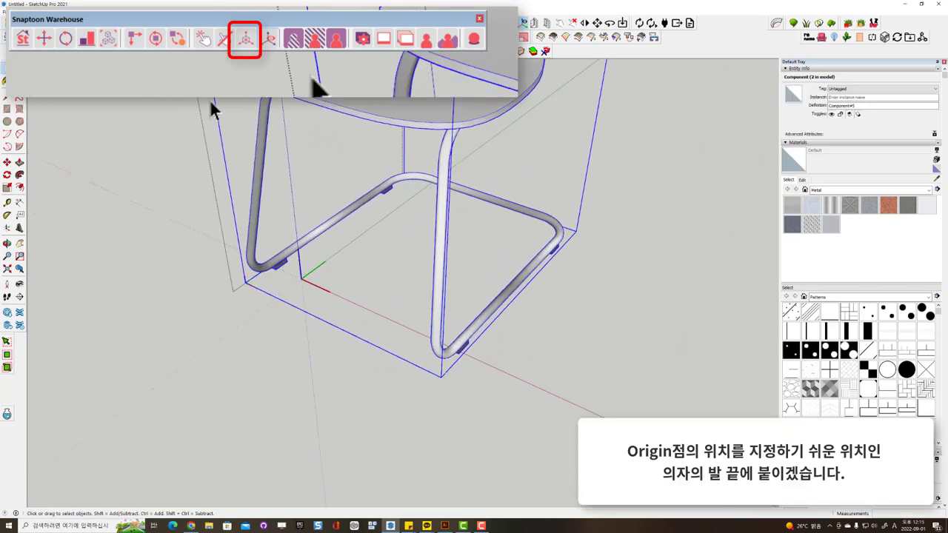
Step: Set the chair component's axes origin at the tip of the chair foot
left_click(245, 40)
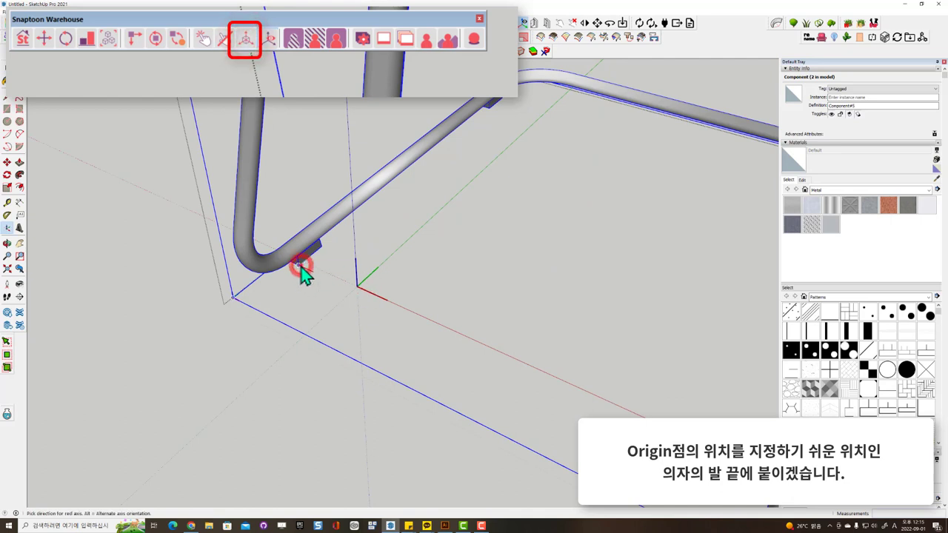
double_click(259, 267)
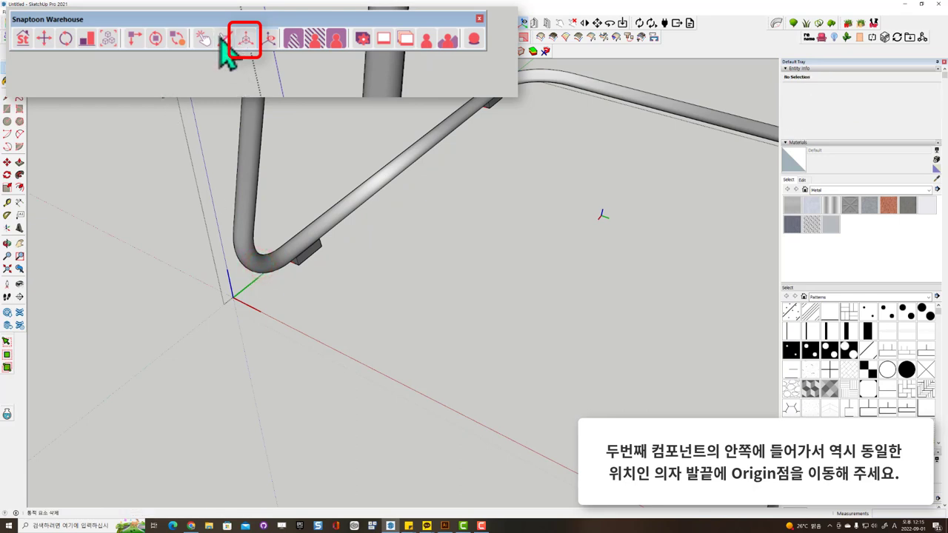
left_click(245, 40)
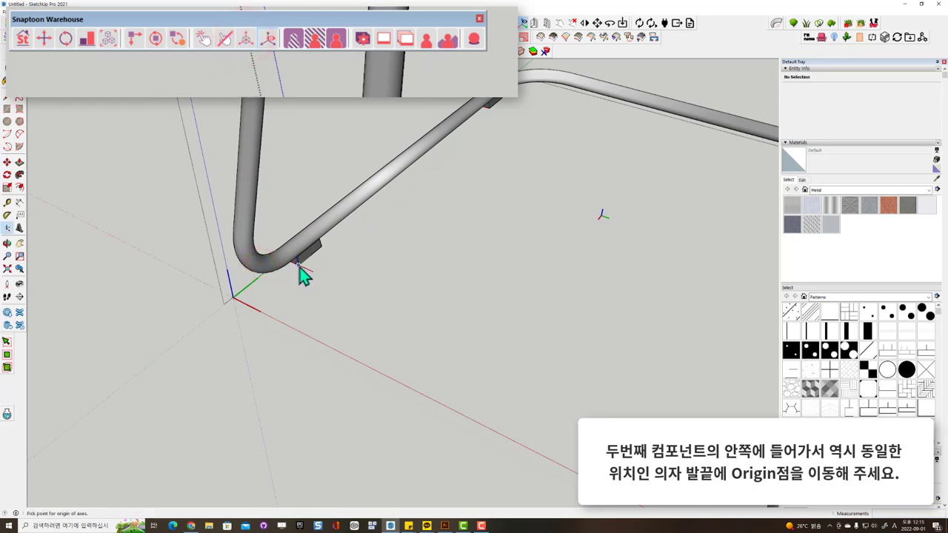
left_click(186, 361)
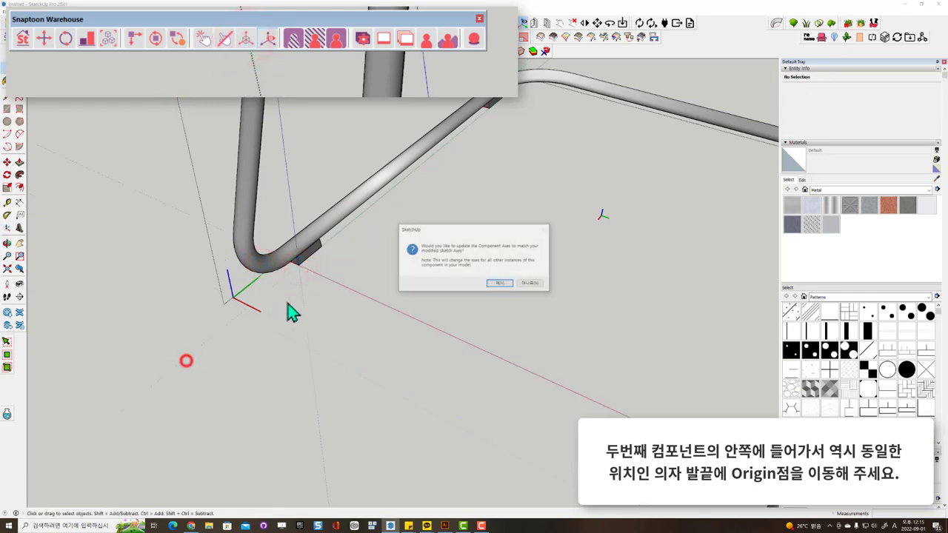
Step: Accept the axes update, then set the other component's origin at the same foot and accept
left_click(495, 284)
scroll(492, 281, "down", 3)
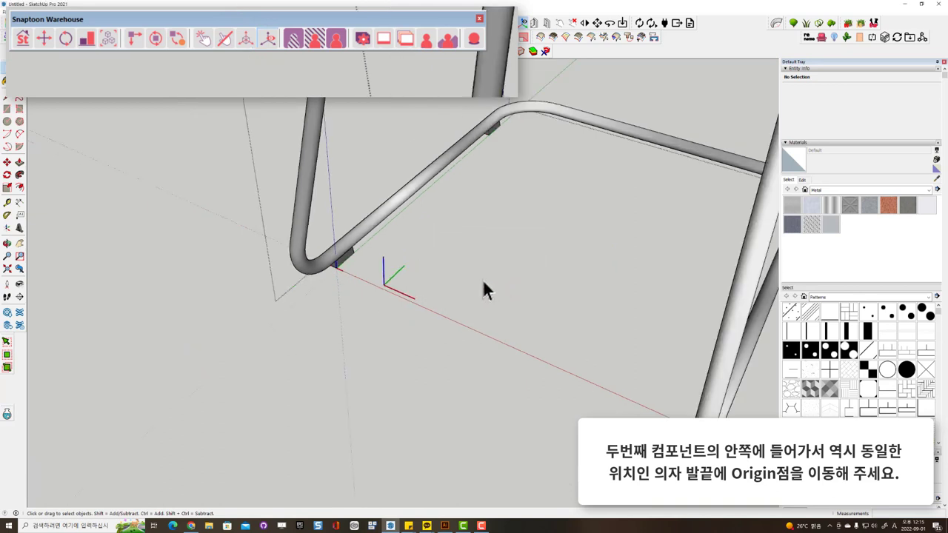
middle_click_drag(481, 276, 280, 252)
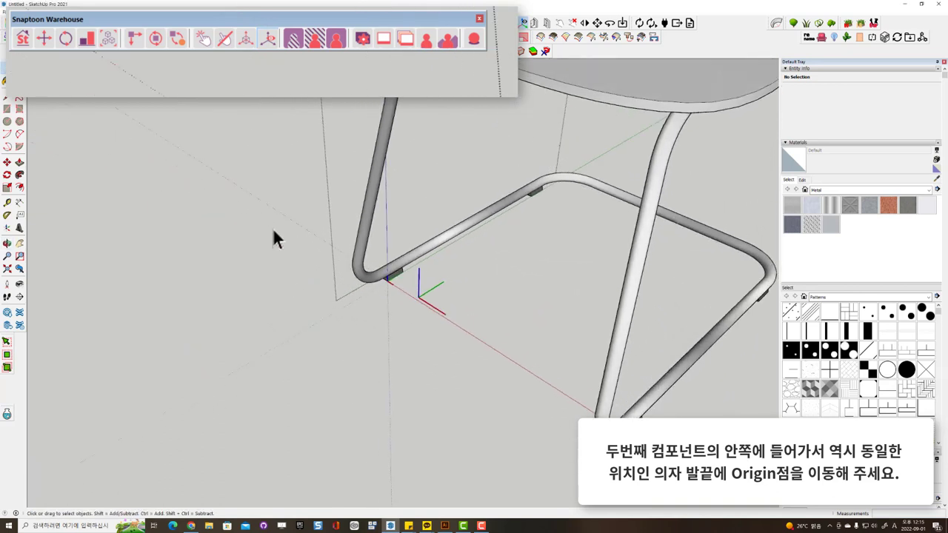
left_click(277, 208)
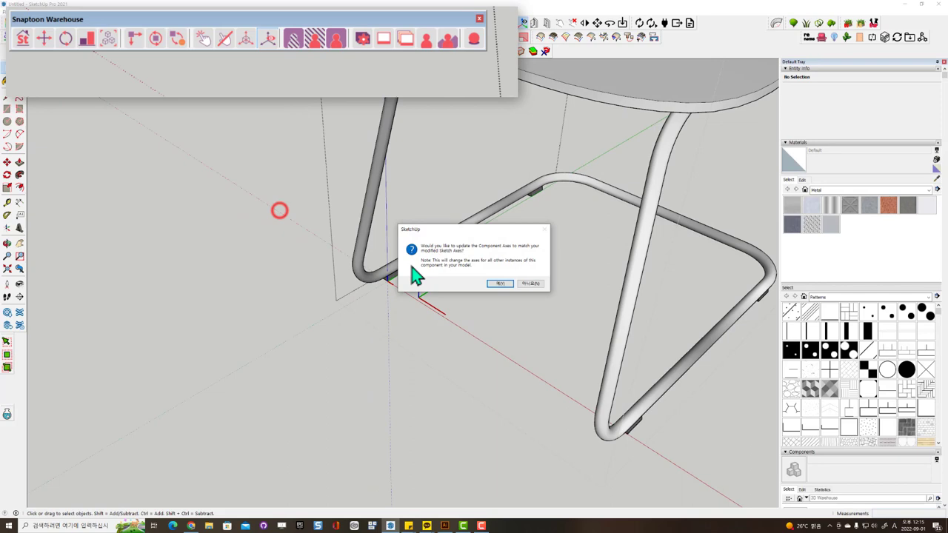
left_click(505, 281)
Step: Zoom in around the chair leg and select it
middle_click_drag(374, 274, 296, 247)
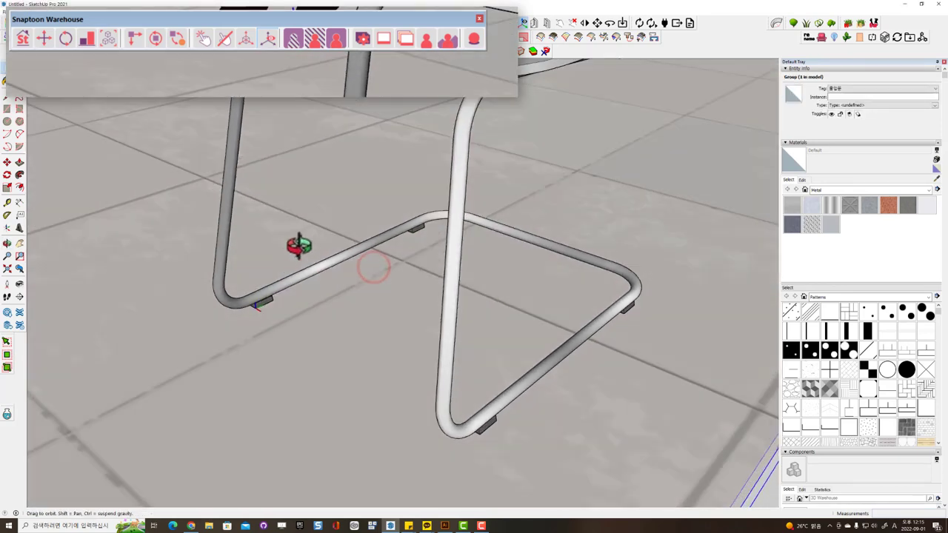
scroll(271, 290, "up", 3)
left_click(274, 286)
scroll(266, 316, "up", 3)
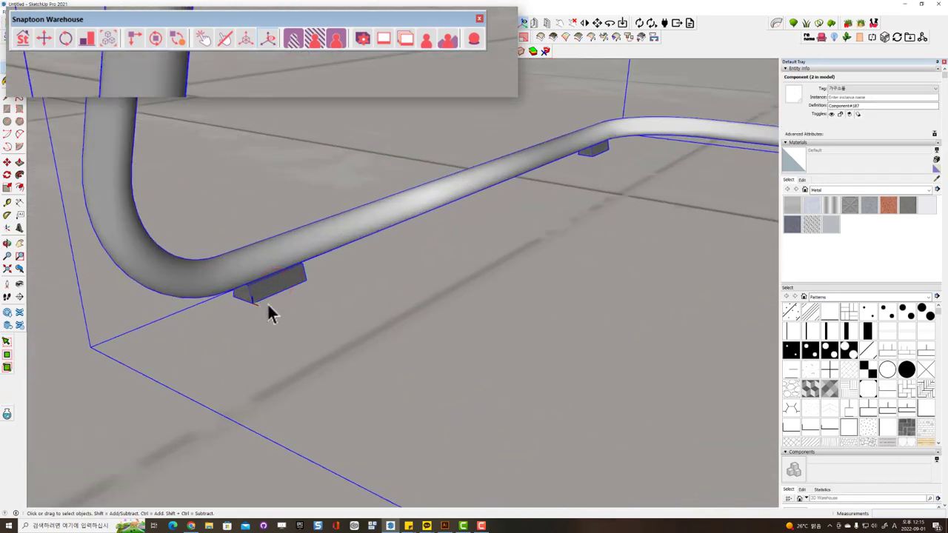
scroll(269, 307, "down", 2)
scroll(271, 312, "down", 2)
scroll(285, 320, "down", 2)
scroll(311, 321, "down", 2)
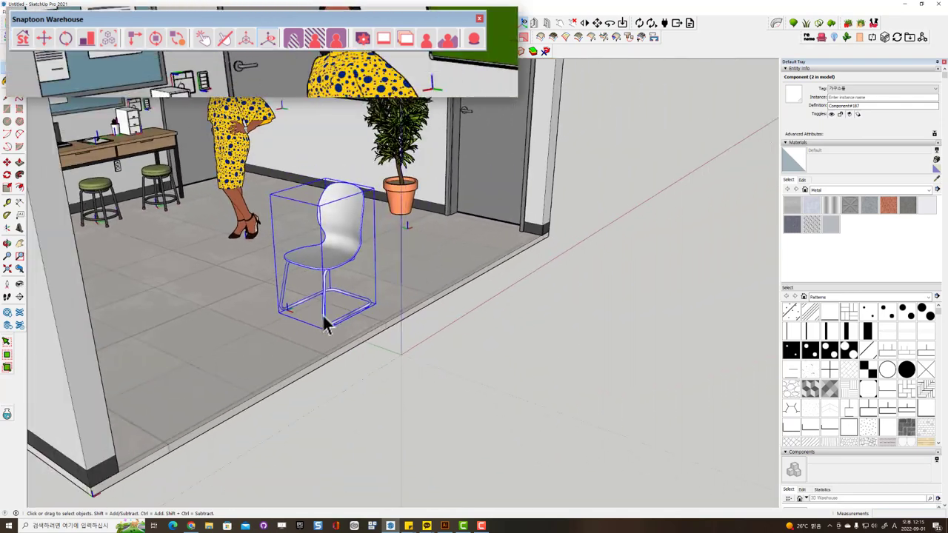
scroll(268, 387, "up", 2)
scroll(250, 373, "up", 2)
scroll(249, 328, "up", 2)
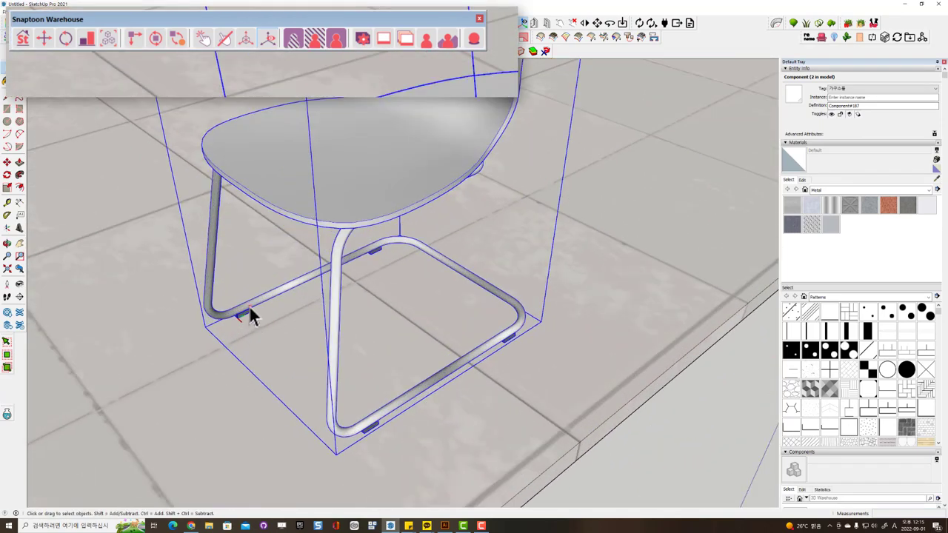
Step: Open the chair component and select the nested chair component inside
mouse_move(249, 315)
middle_mouse_down()
mouse_move(333, 312)
mouse_move(434, 254)
mouse_move(474, 250)
mouse_move(297, 275)
middle_mouse_up()
left_click(242, 314)
scroll(242, 315, "up", 2)
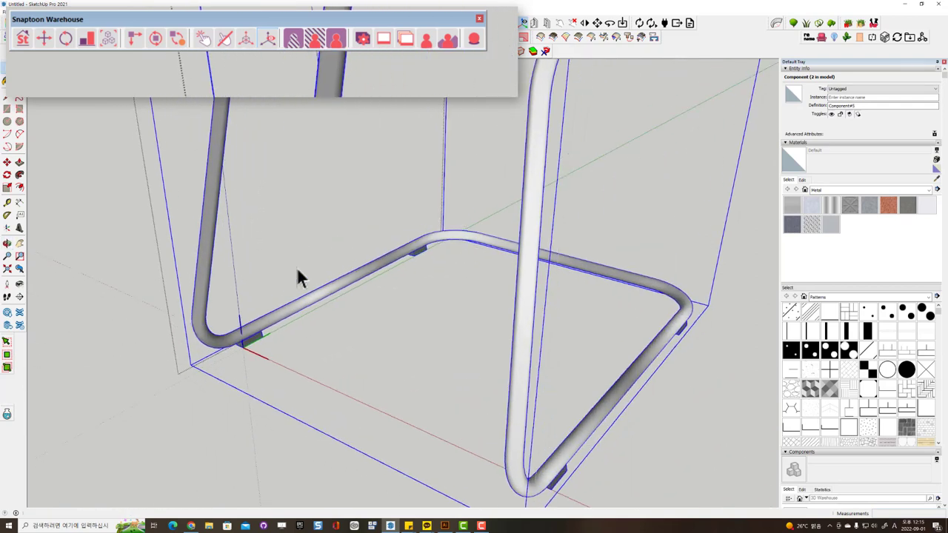
double_click(250, 331)
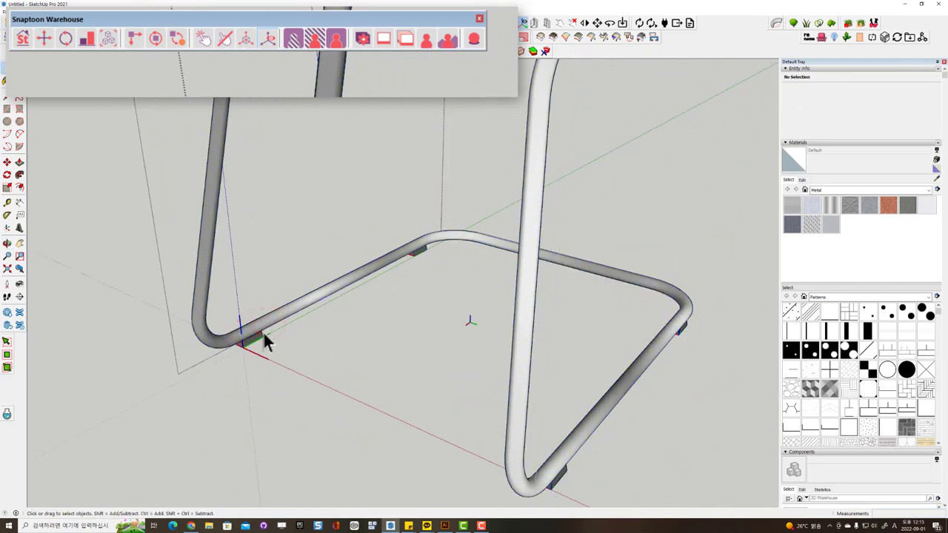
scroll(263, 331, "down", 1)
scroll(263, 331, "down", 2)
scroll(263, 331, "down", 1)
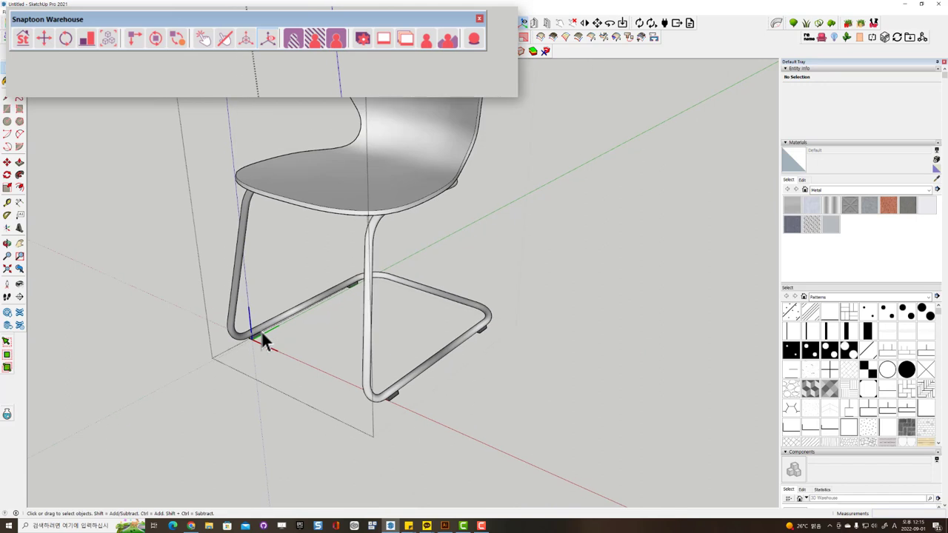
scroll(263, 331, "down", 2)
left_click(255, 337)
scroll(250, 332, "up", 2)
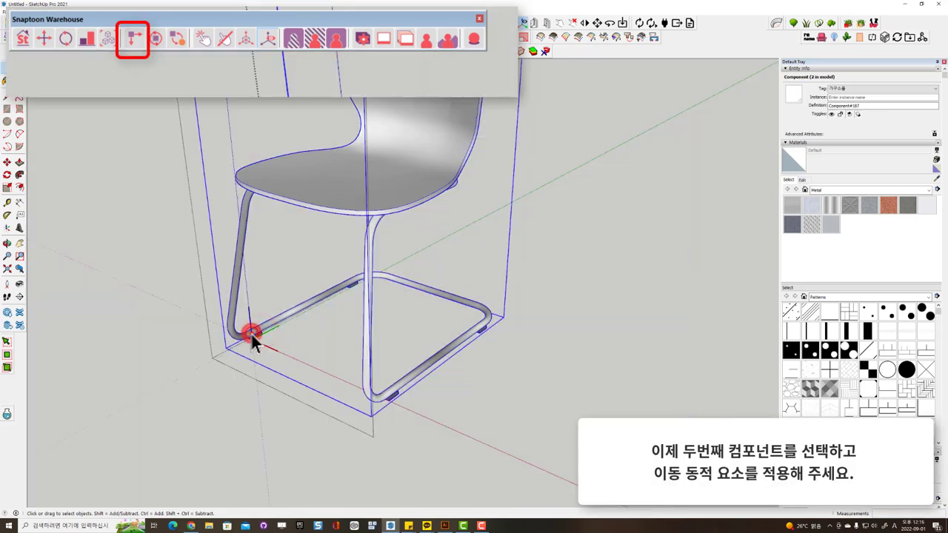
Step: Give the nested chair a Snaptoon slide of 40 cm along +Y in 3 steps
left_click(135, 41)
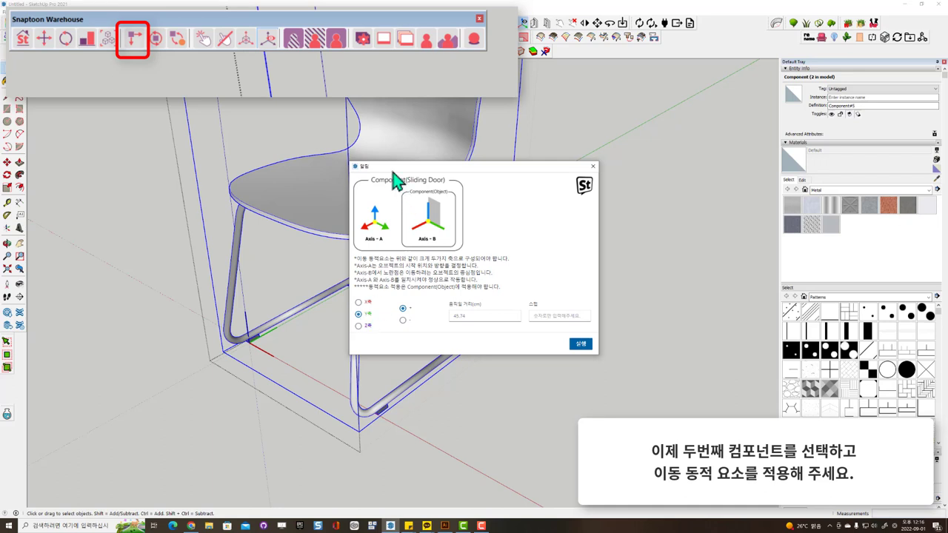
left_click_drag(392, 167, 474, 167)
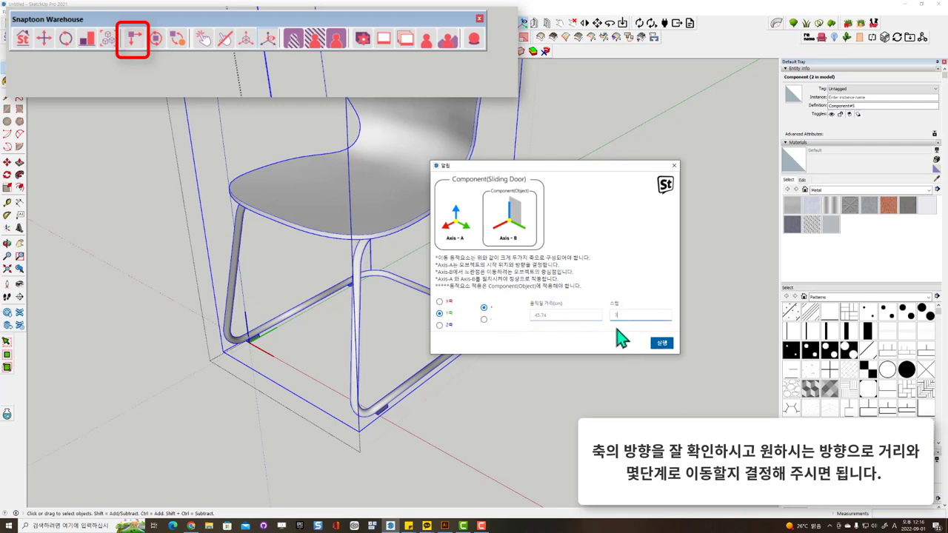
left_click(559, 315)
type("40")
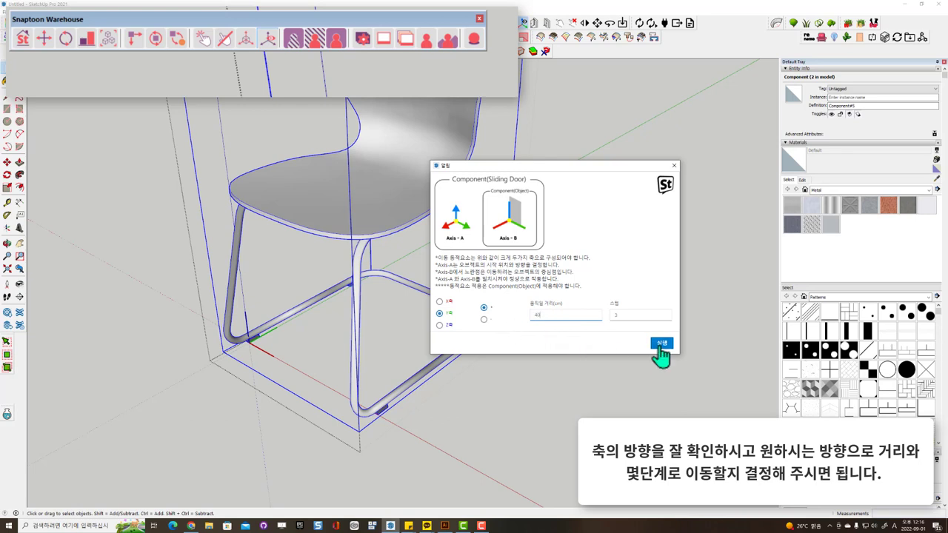
left_click(661, 344)
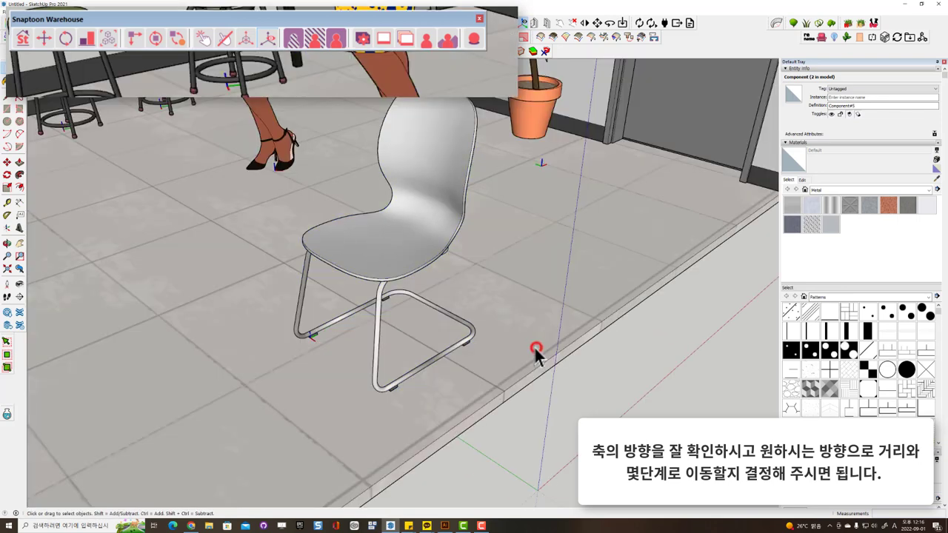
Step: Click the chair repeatedly with Interact to watch it slide along Y and back
left_click(535, 348)
left_click(205, 38)
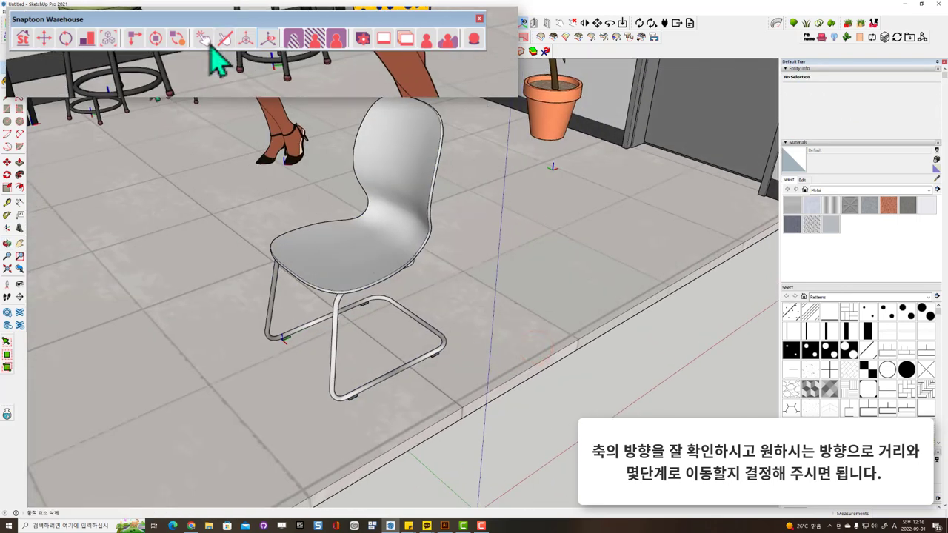
left_click(337, 274)
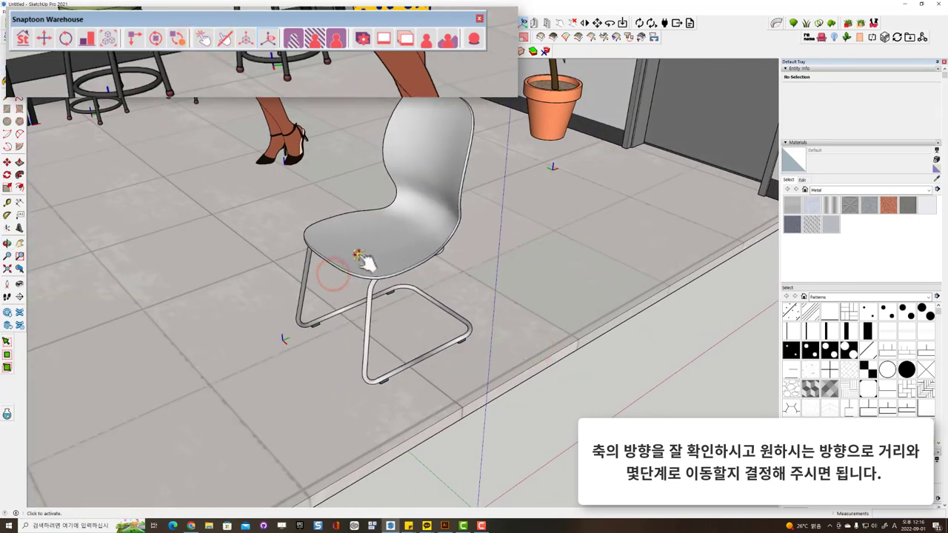
left_click(357, 254)
left_click(397, 238)
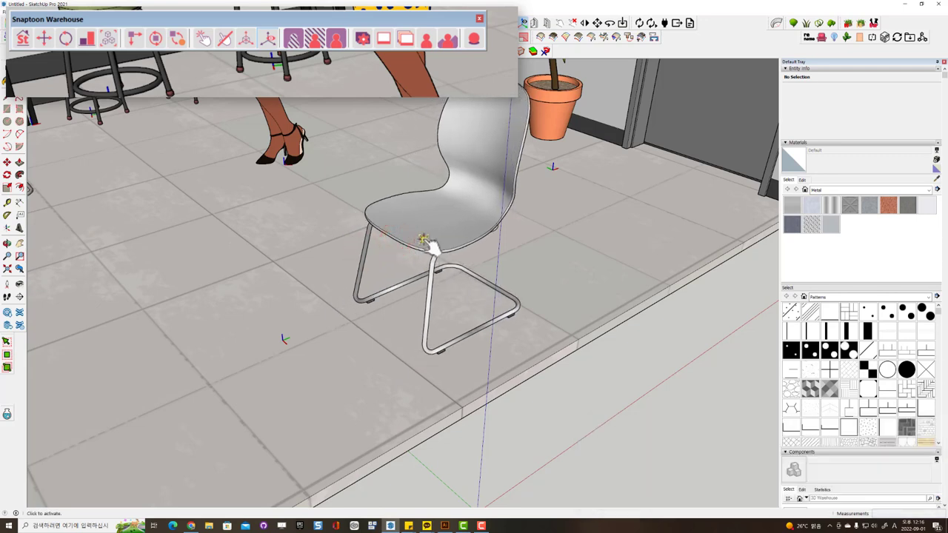
left_click(421, 238)
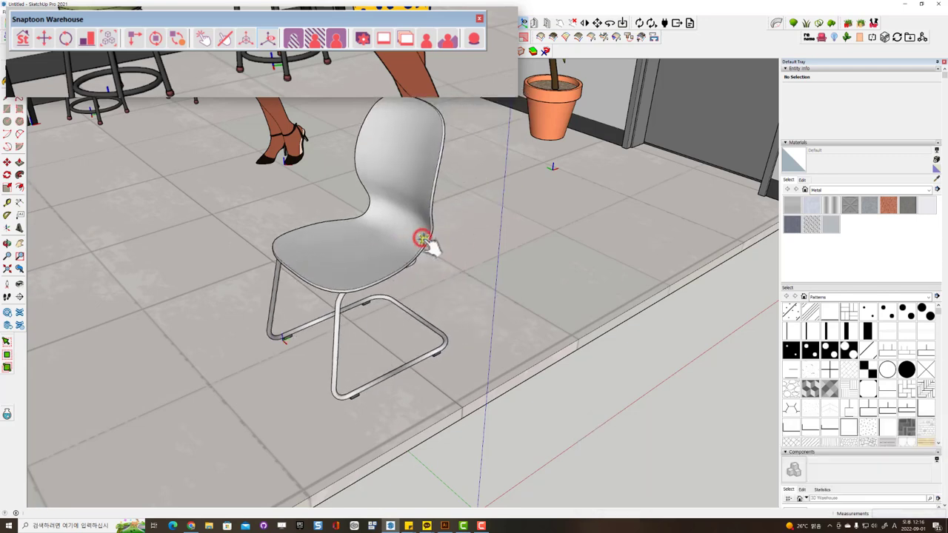
left_click(362, 249)
left_click(406, 255)
left_click(318, 342)
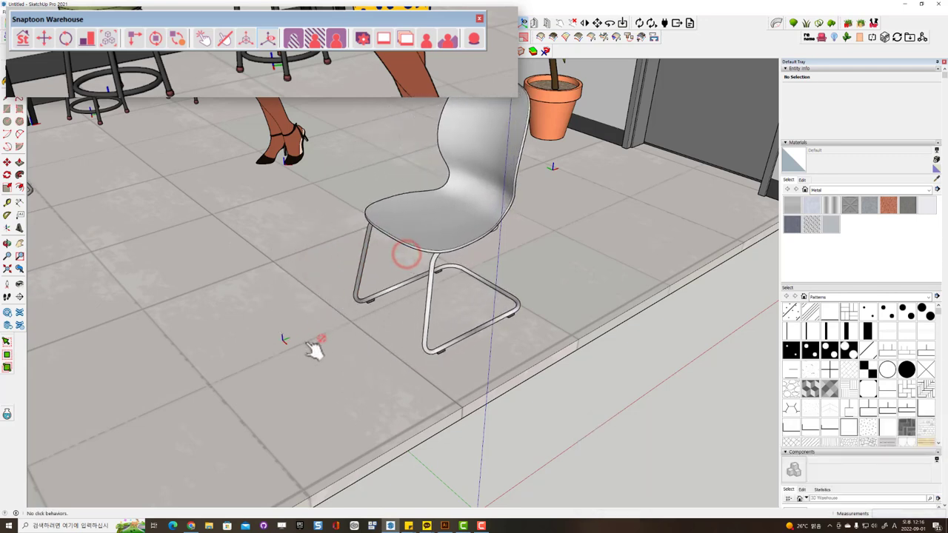
left_click(397, 240)
mouse_move(397, 241)
middle_mouse_down()
mouse_move(322, 319)
mouse_move(403, 292)
mouse_move(476, 382)
middle_mouse_up()
key("space")
left_click(477, 383)
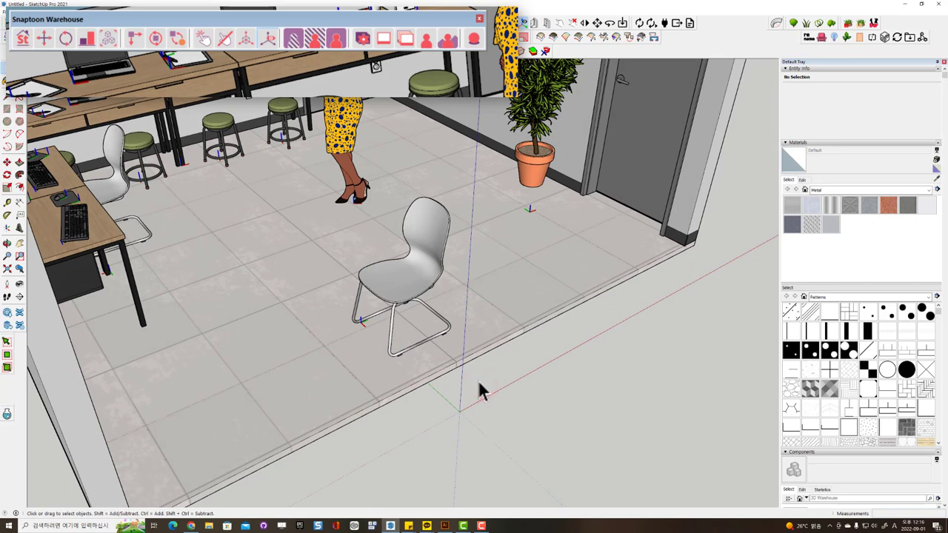
Step: Copy the chair to the right of the original
left_click(406, 280)
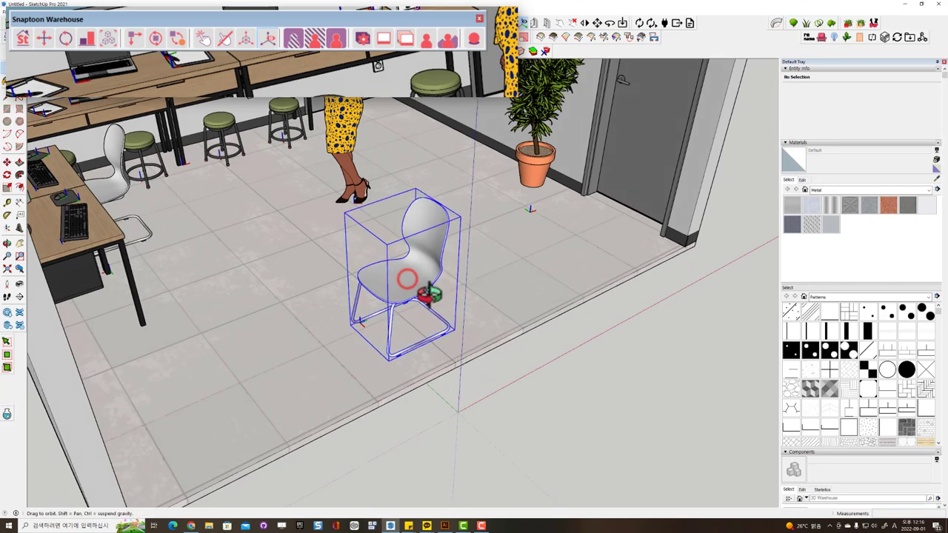
middle_click_drag(408, 276, 415, 352)
key("m")
left_click(408, 361)
key("ctrl")
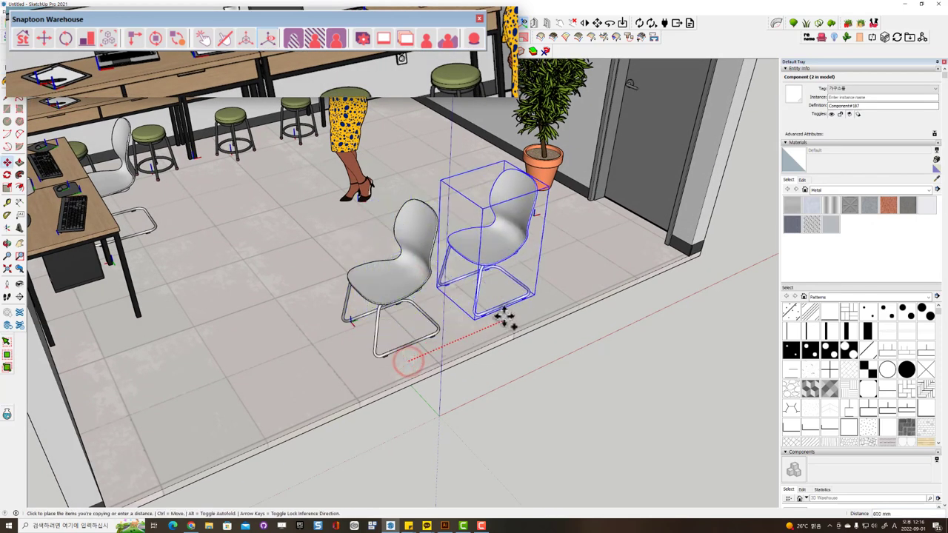
left_click(503, 314)
middle_click_drag(491, 311, 483, 294)
Step: Scale the copied chair up uniformly to about twice its size
key("s")
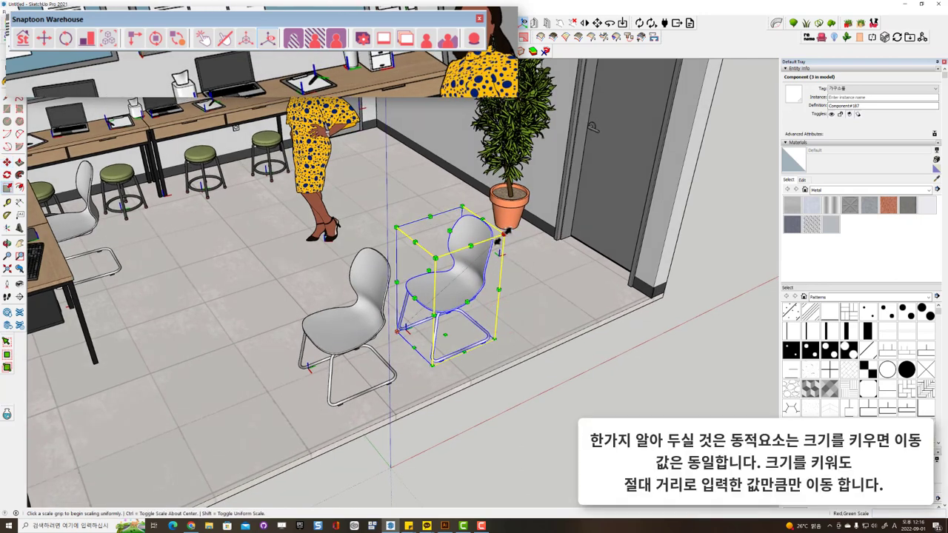
left_click(504, 237)
left_click(732, 150)
key("space")
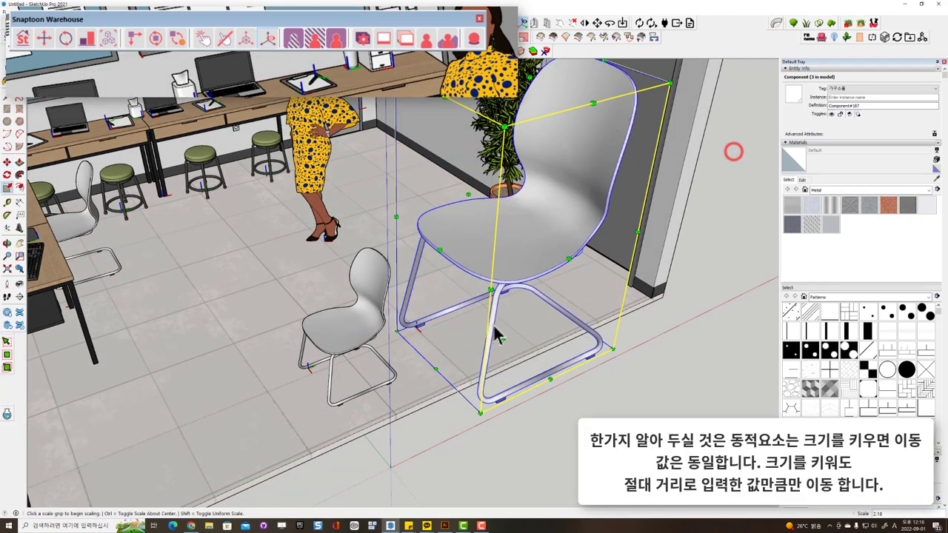
left_click(527, 442)
left_click(500, 250)
left_click(450, 452)
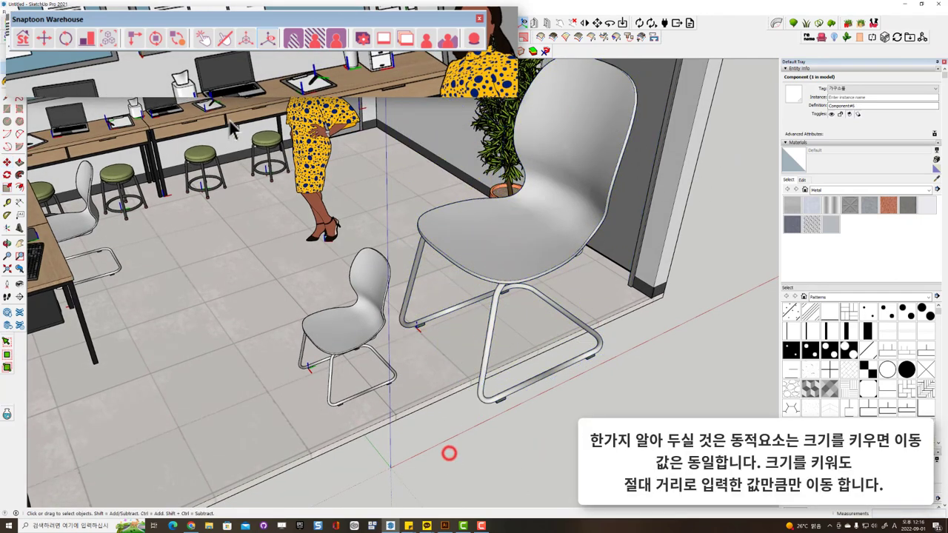
Step: Click the big and small chairs with Interact to make each slide
left_click(204, 38)
left_click(454, 244)
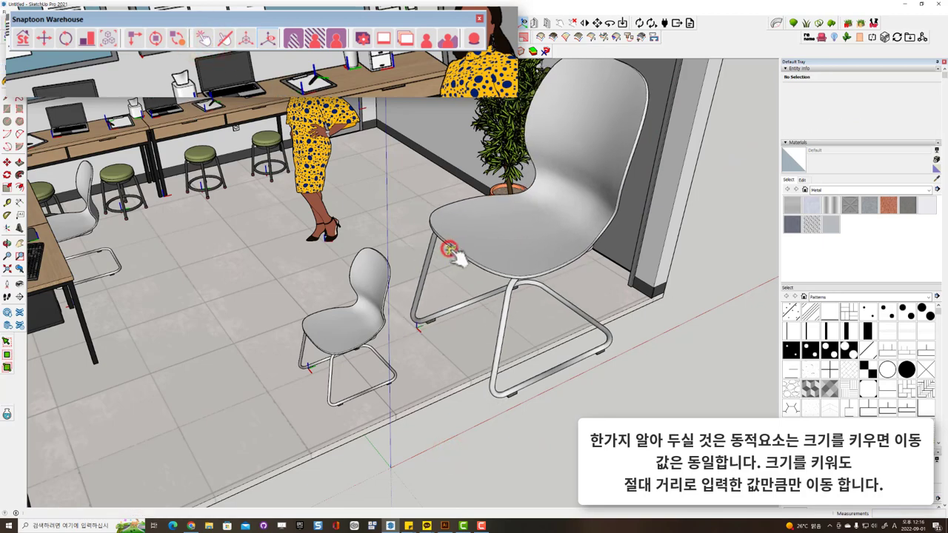
left_click(468, 235)
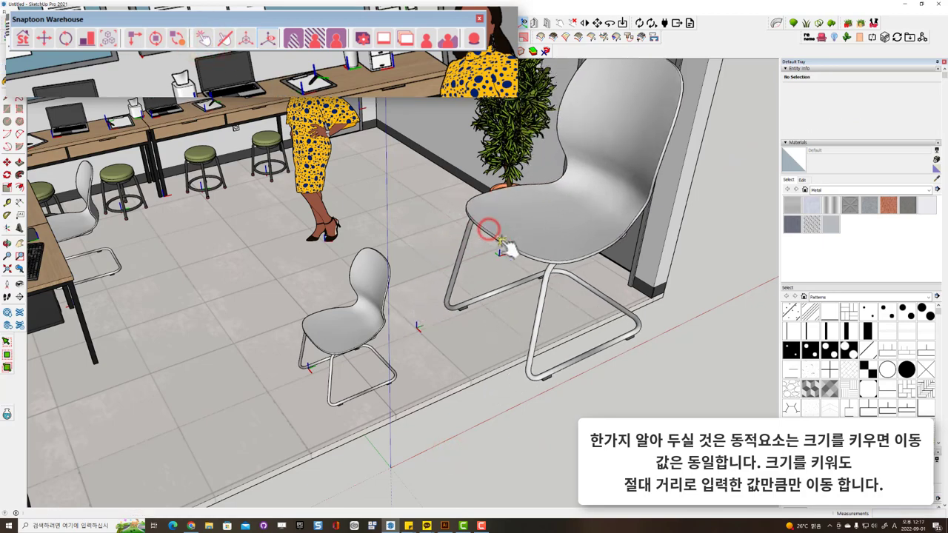
mouse_move(491, 283)
middle_mouse_down()
mouse_move(407, 280)
mouse_move(370, 296)
middle_mouse_up()
left_click(280, 310)
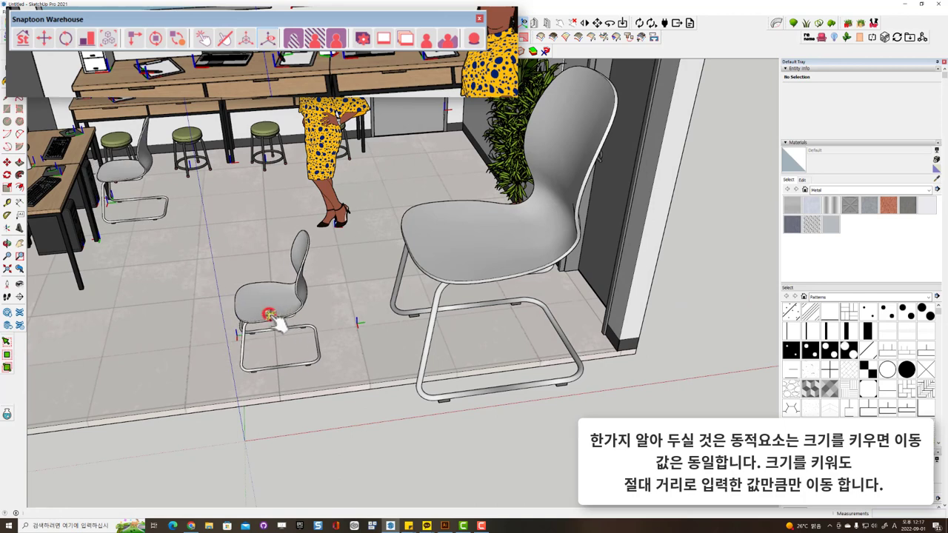
left_click(296, 308)
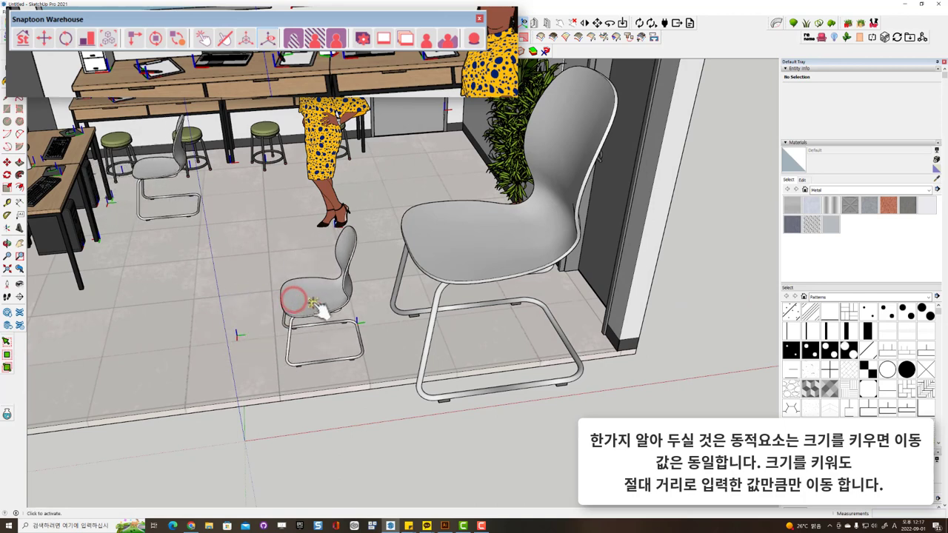
left_click(445, 243)
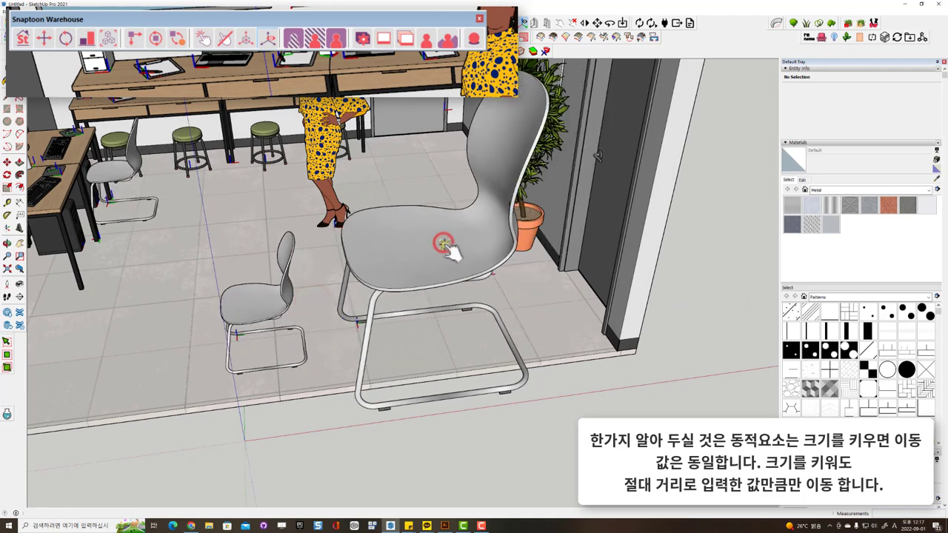
left_click(366, 272)
left_click(376, 266)
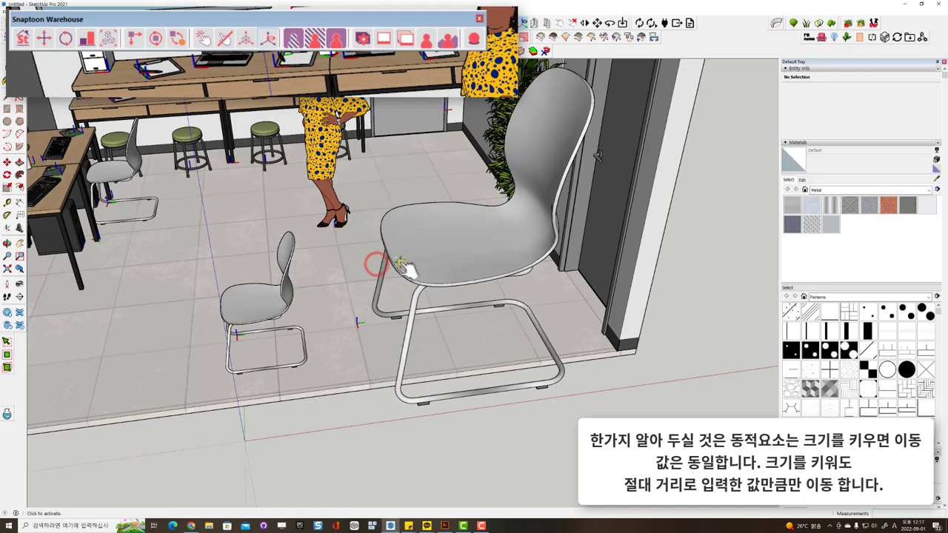
left_click(399, 261)
Step: Click both chairs again to slide them forward and then back
left_click(274, 361)
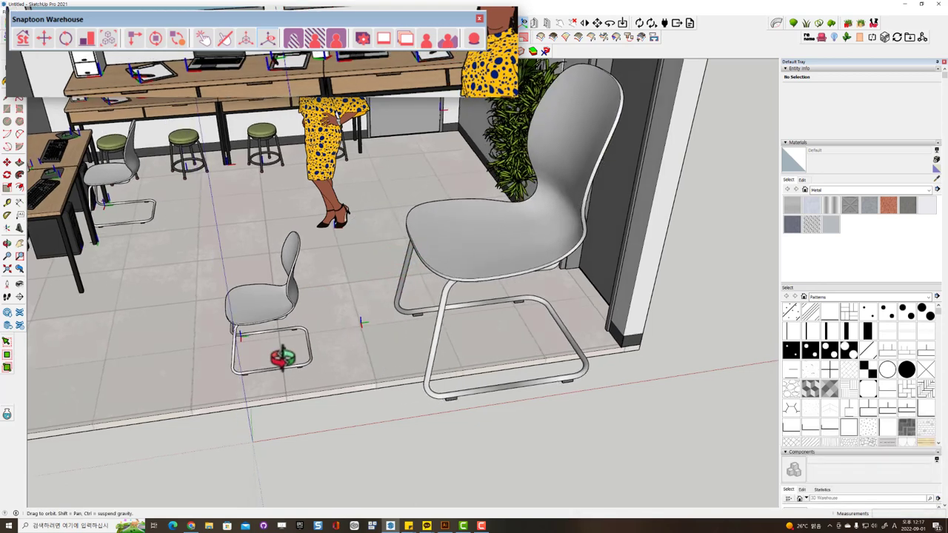
left_click(307, 328)
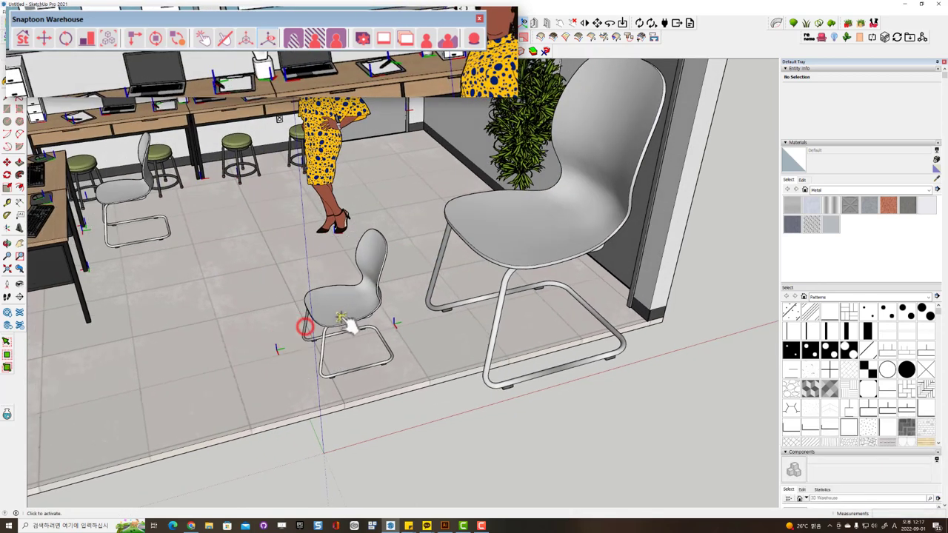
left_click(342, 313)
left_click(337, 346)
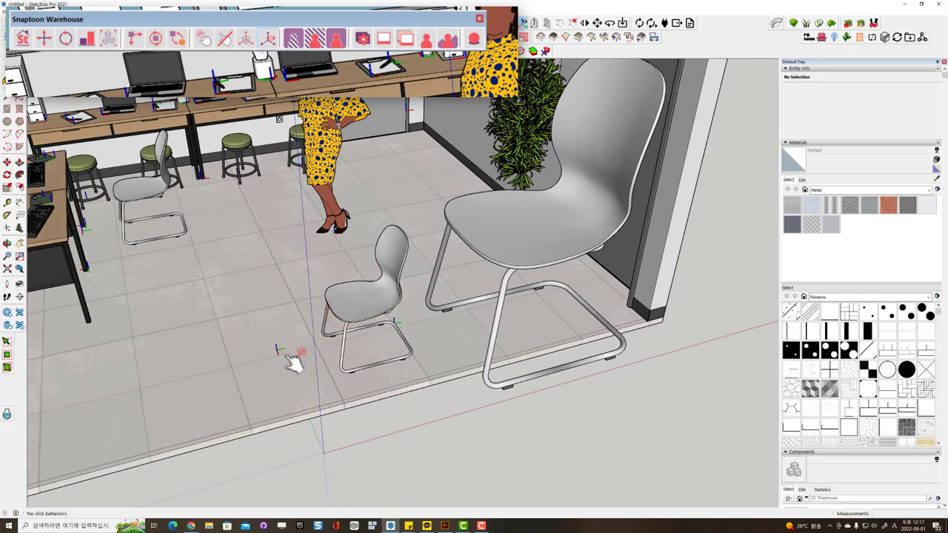
left_click(429, 320)
left_click(508, 240)
left_click(356, 313)
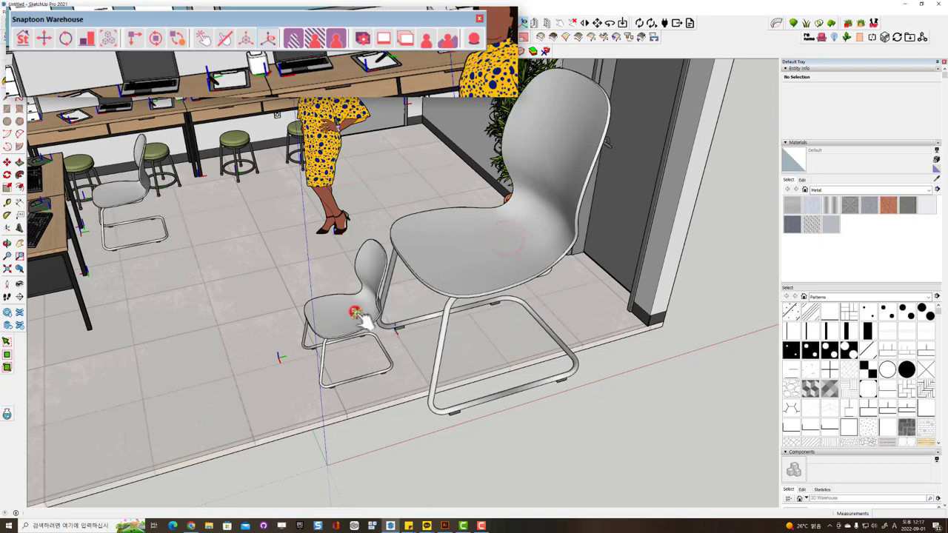
left_click(434, 351)
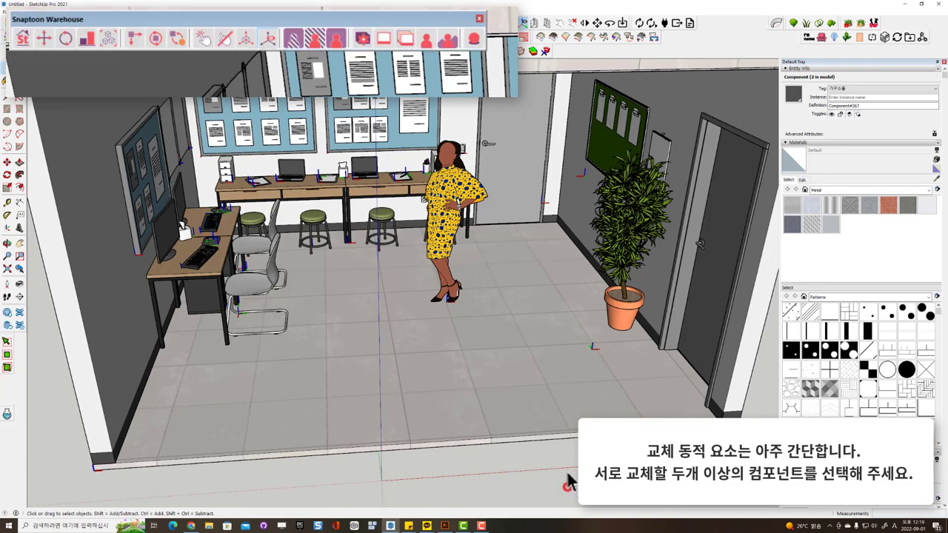
Step: Orbit and zoom in from the whole-room view to the desk with the tissue box
mouse_move(556, 478)
middle_mouse_down()
mouse_move(461, 408)
mouse_move(440, 349)
mouse_move(506, 365)
mouse_move(630, 370)
middle_mouse_up()
scroll(505, 365, "up", 3)
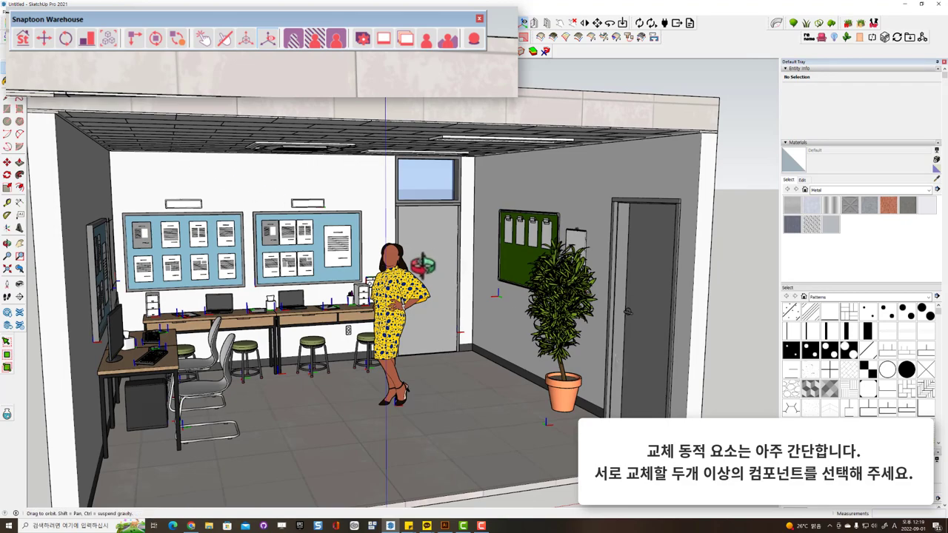
scroll(303, 319, "up", 2)
scroll(303, 319, "up", 2)
scroll(303, 319, "up", 2)
scroll(318, 297, "up", 3)
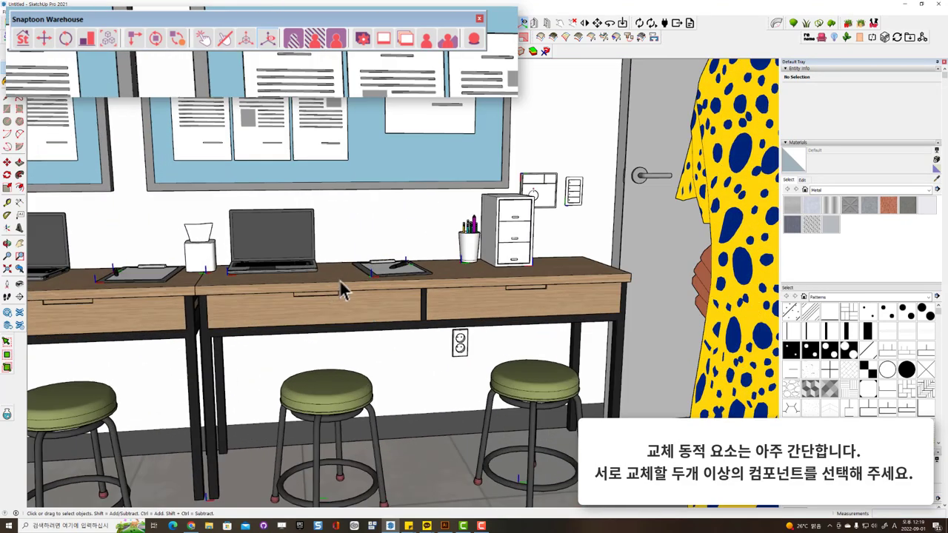
scroll(360, 292, "up", 2)
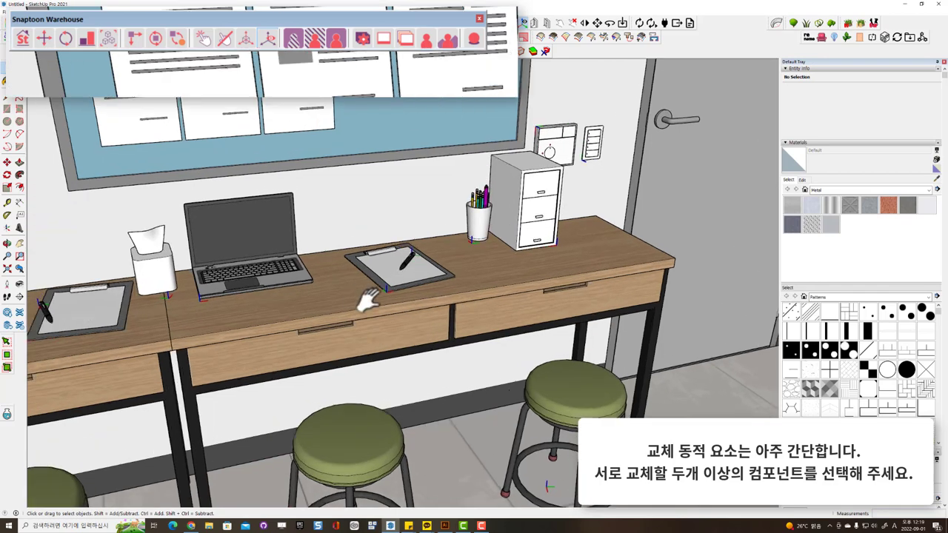
middle_click_drag(364, 297, 434, 328)
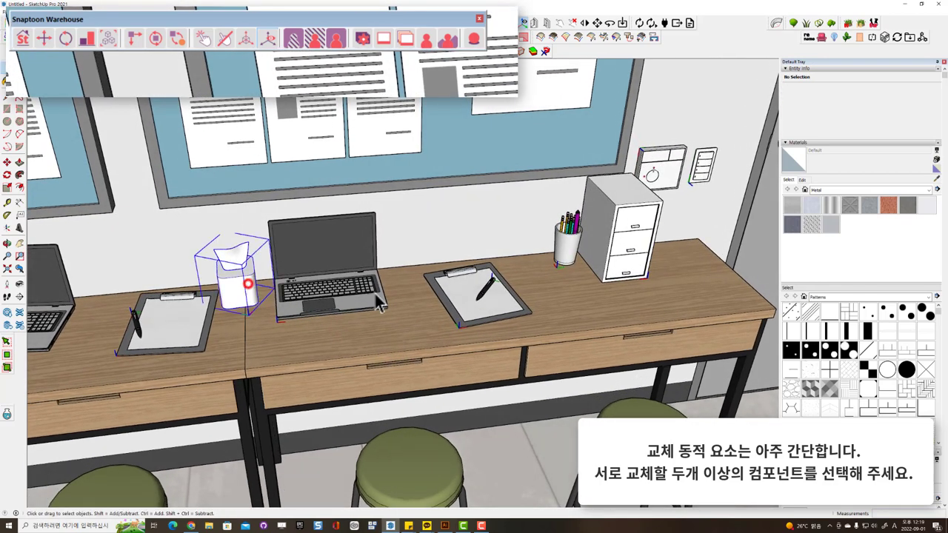
scroll(285, 308, "up", 2)
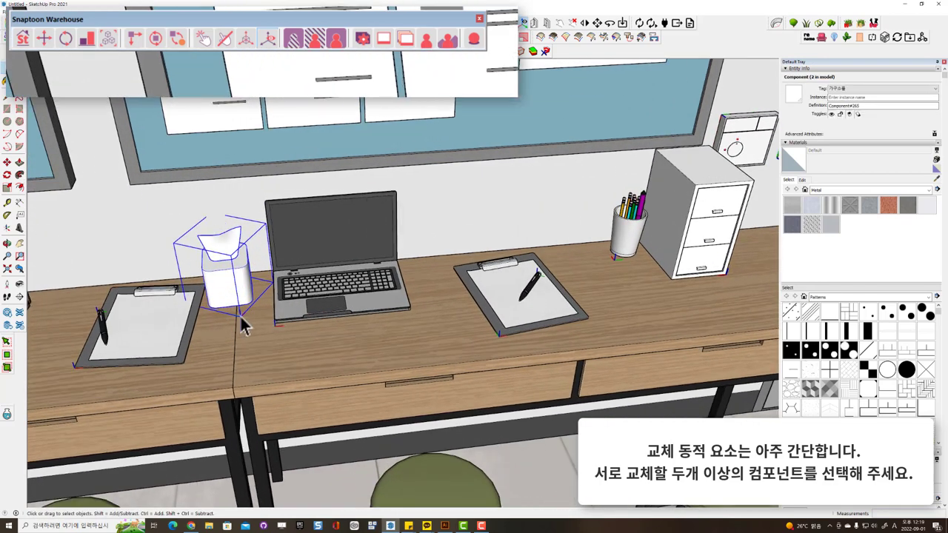
Step: Move the tissue box onto the clipboard to the right of the laptop
key("m")
left_click(224, 318)
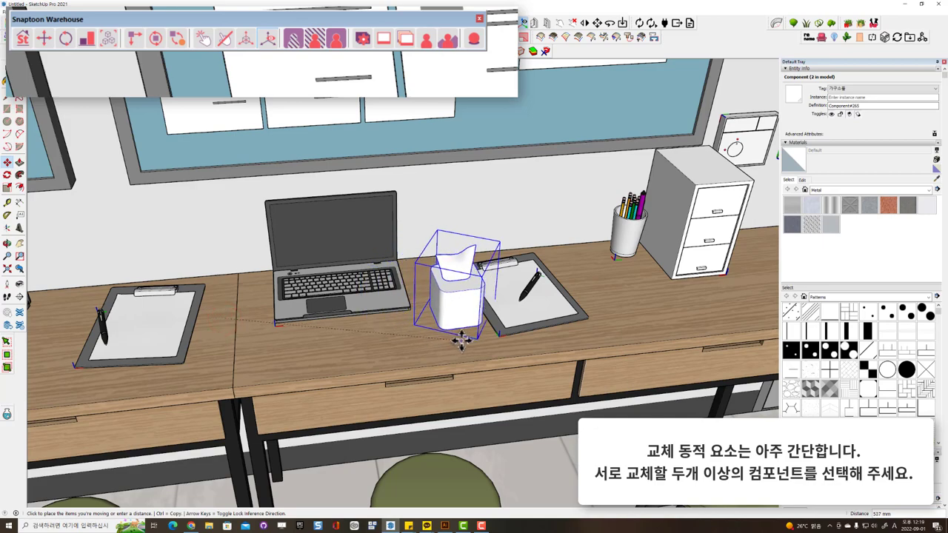
left_click(540, 331)
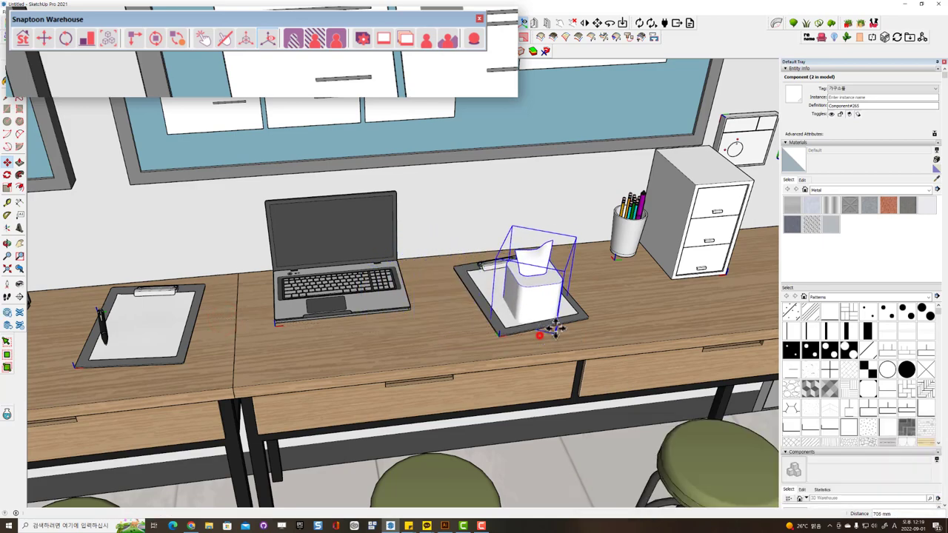
scroll(545, 333, "up", 2)
scroll(546, 334, "up", 2)
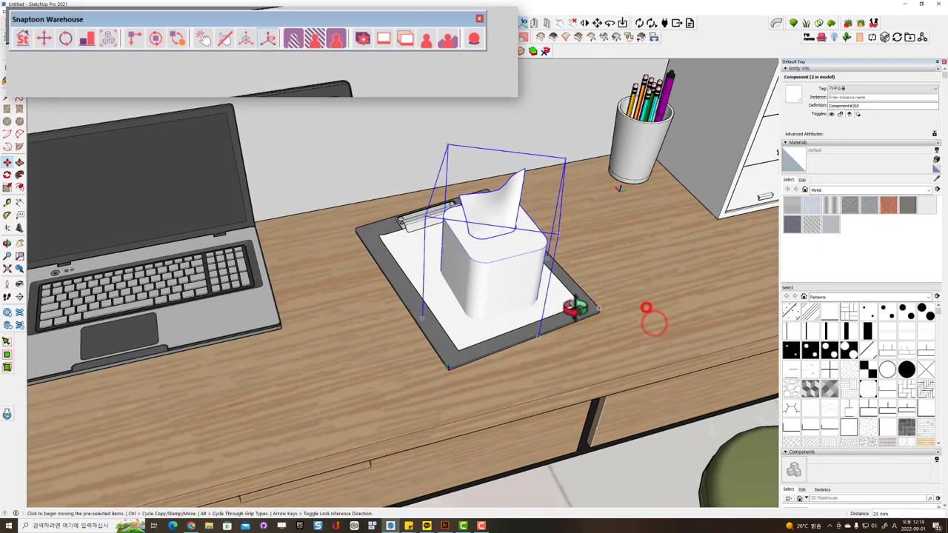
mouse_move(651, 321)
middle_mouse_down()
mouse_move(427, 342)
mouse_move(374, 376)
mouse_move(269, 339)
mouse_move(451, 319)
middle_mouse_up()
Step: Move the pen off the clipboard onto the desk in front of the pencil cup
left_click(505, 305)
mouse_move(545, 345)
middle_mouse_down()
mouse_move(504, 296)
mouse_move(434, 385)
middle_mouse_up()
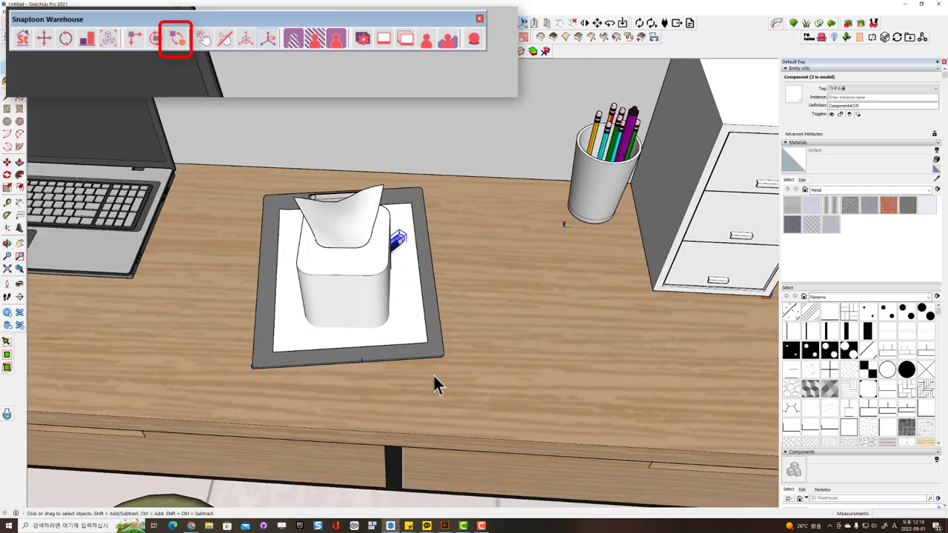
left_click(422, 407)
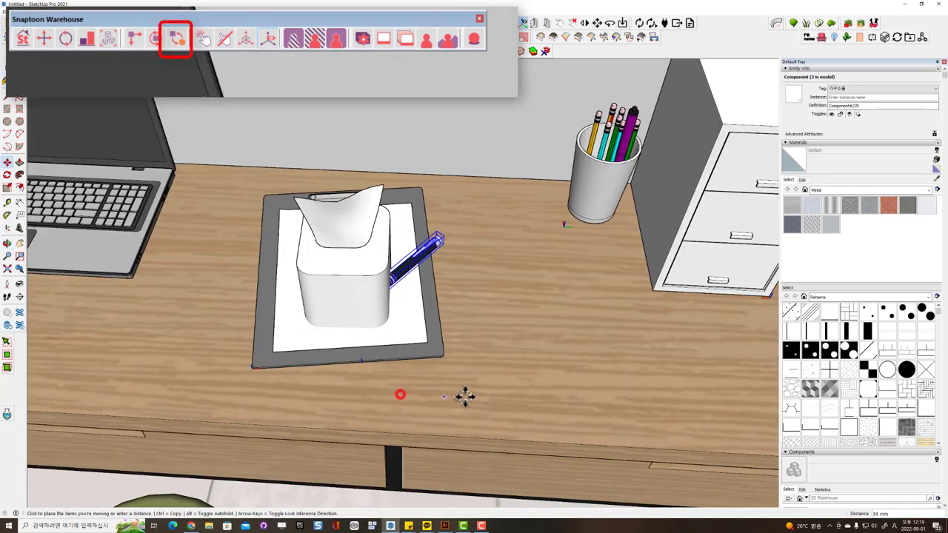
left_click(626, 397)
mouse_move(626, 398)
middle_mouse_down()
mouse_move(541, 337)
mouse_move(614, 200)
mouse_move(588, 260)
middle_mouse_up()
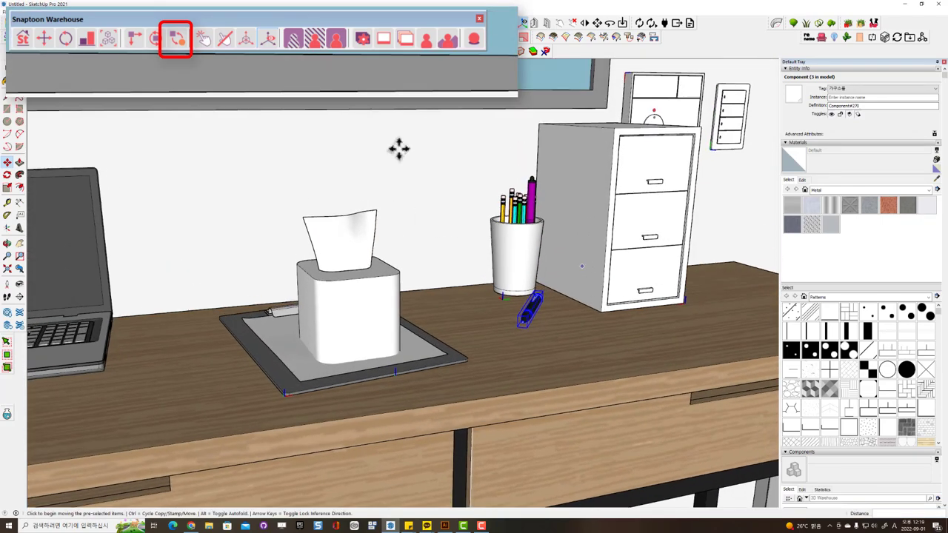
left_click(87, 41)
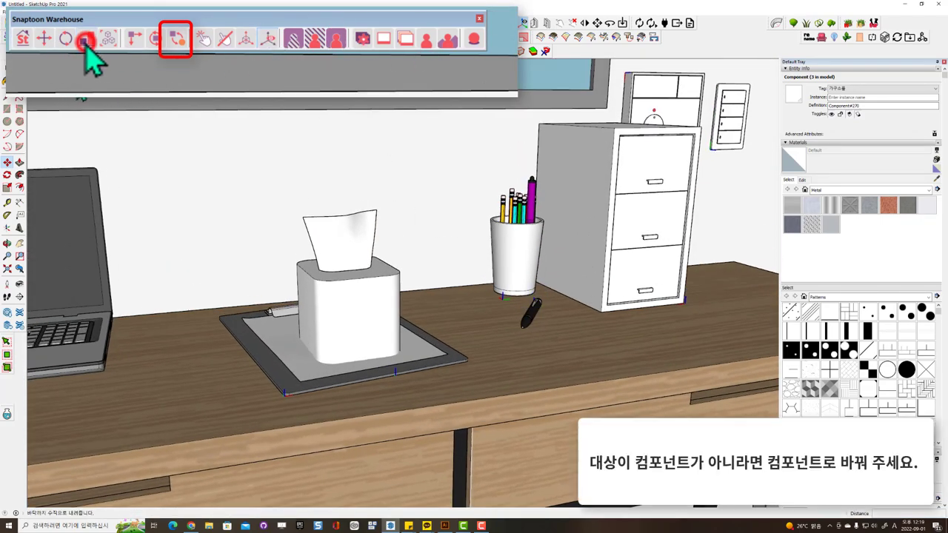
Step: Select the clipboard group on its own, without the tissue box
key("space")
left_click(328, 345)
middle_click_drag(329, 345, 358, 323)
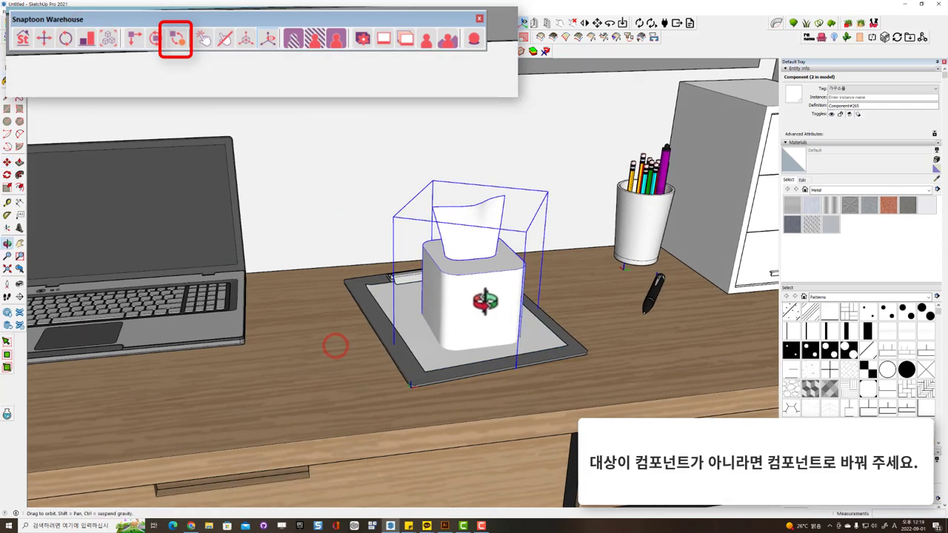
left_click(356, 331)
left_click(408, 302)
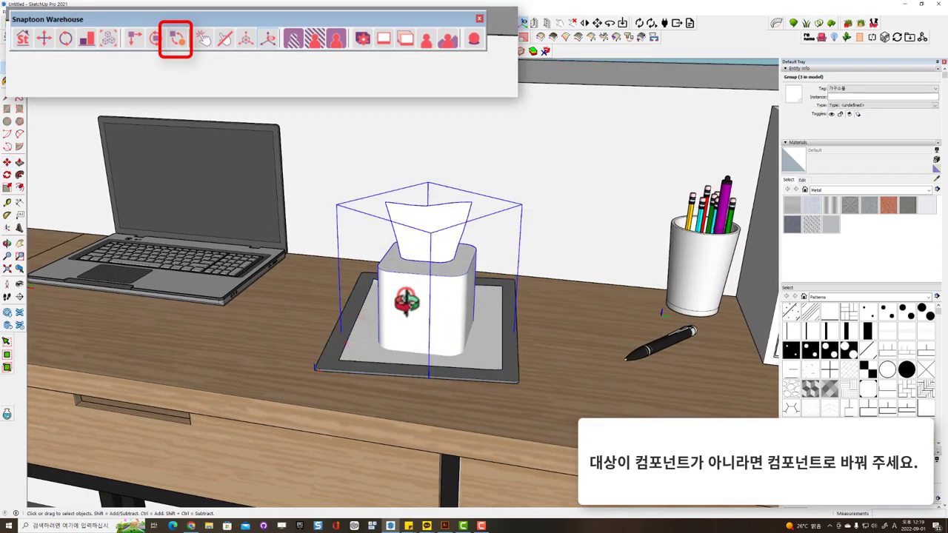
middle_click_drag(408, 302, 433, 362)
left_click(361, 296, "shift")
middle_click_drag(402, 296, 427, 202, "shift")
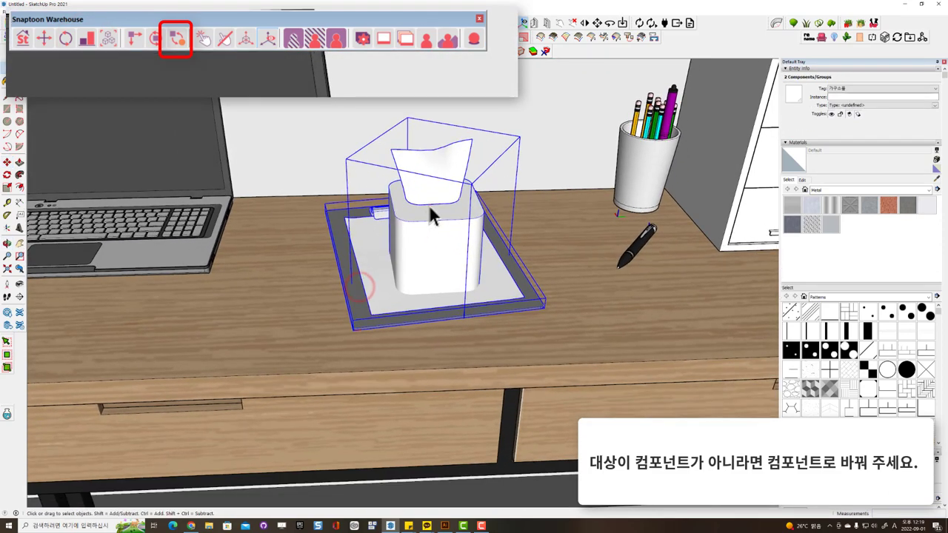
left_click(429, 204)
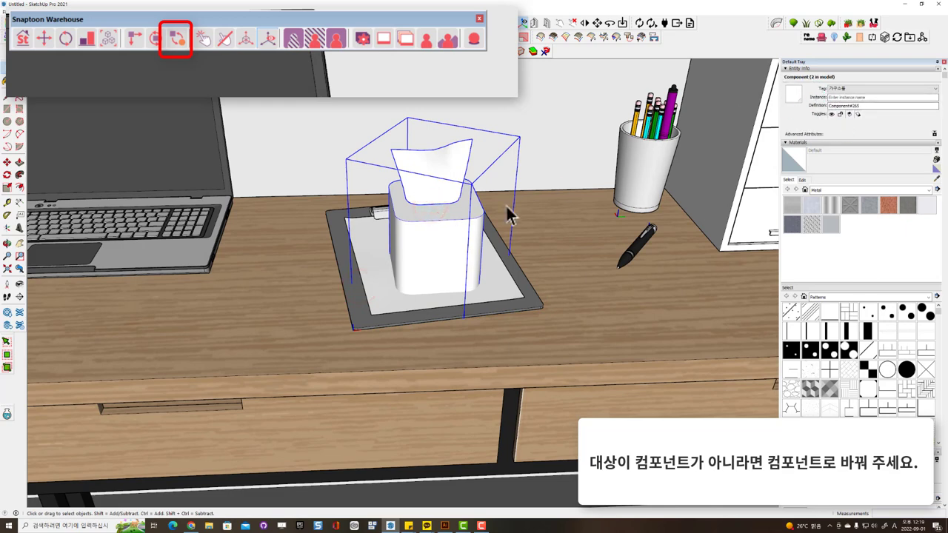
left_click(348, 277)
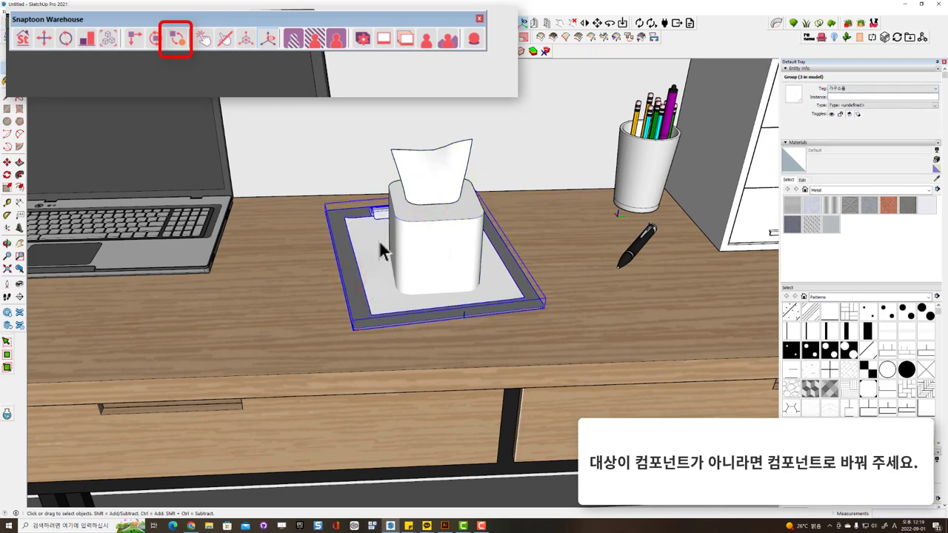
Step: Convert the clipboard group into a component
right_click(343, 223)
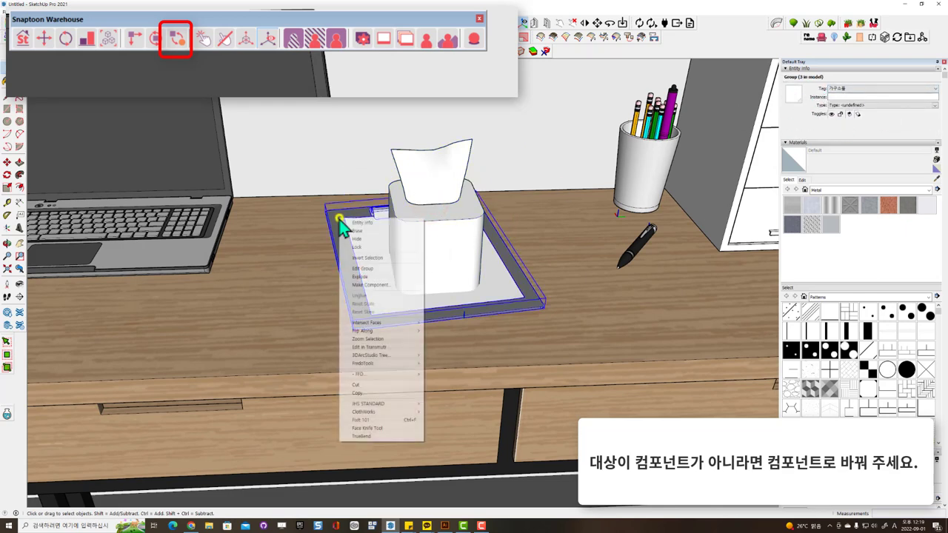
left_click(358, 285)
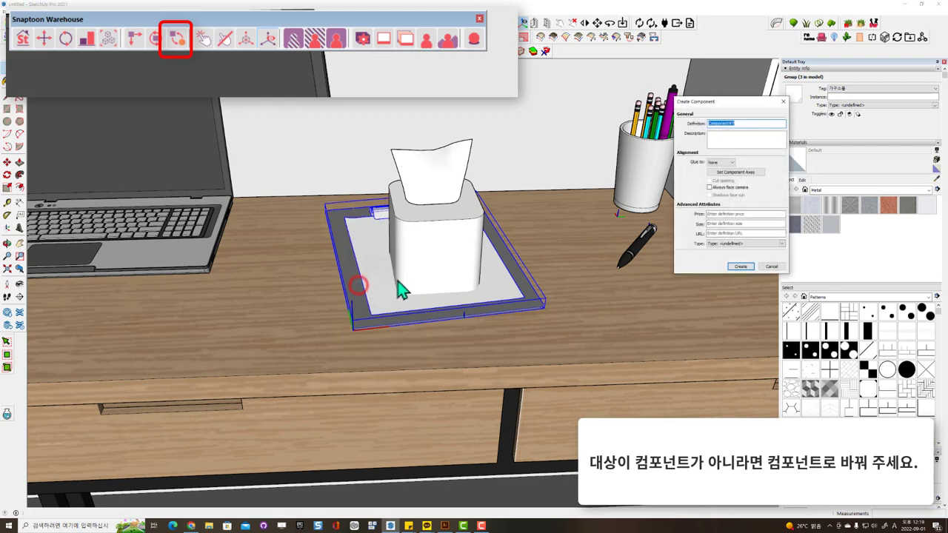
left_click(740, 267)
Step: Combine the clipboard and tissue box into one new component, Component#8, and open it for editing
left_click(434, 231)
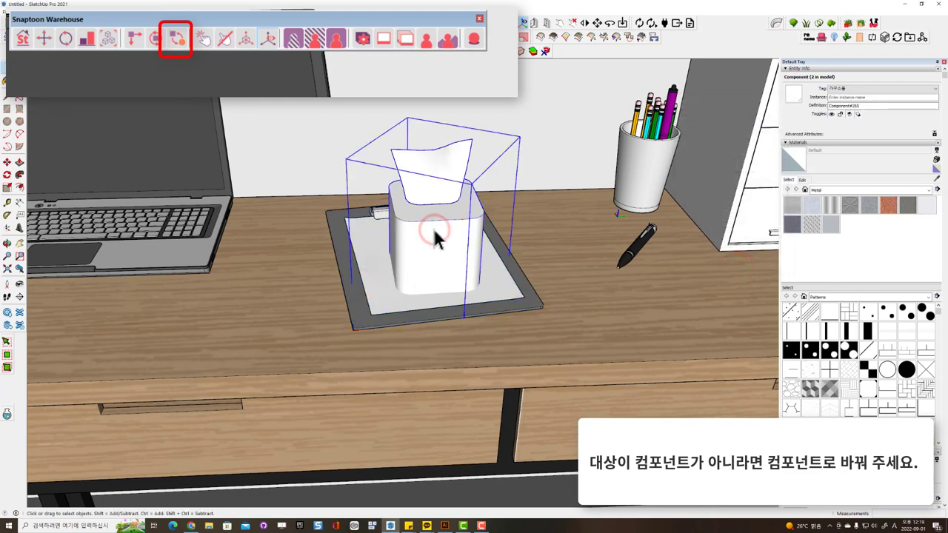
left_click(362, 245)
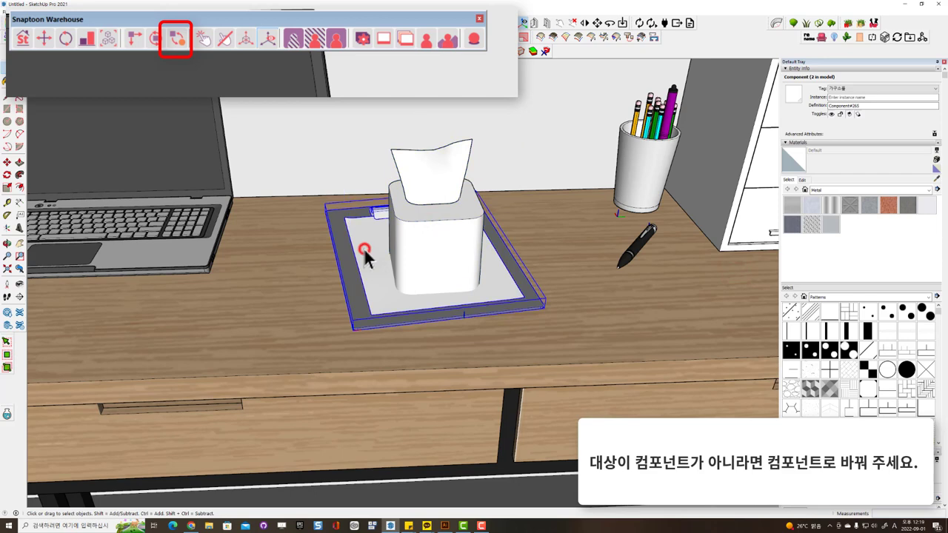
left_click(422, 213, "shift")
right_click(413, 165)
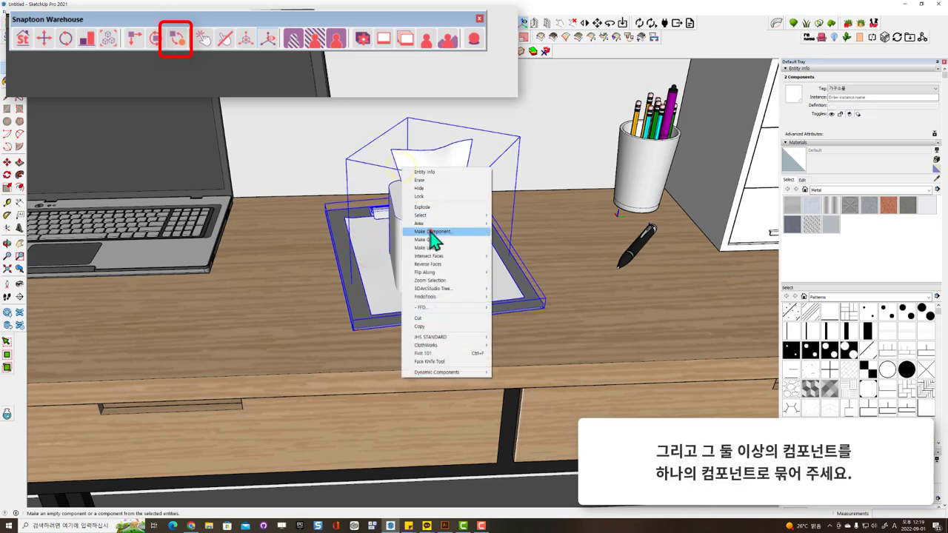
left_click(432, 232)
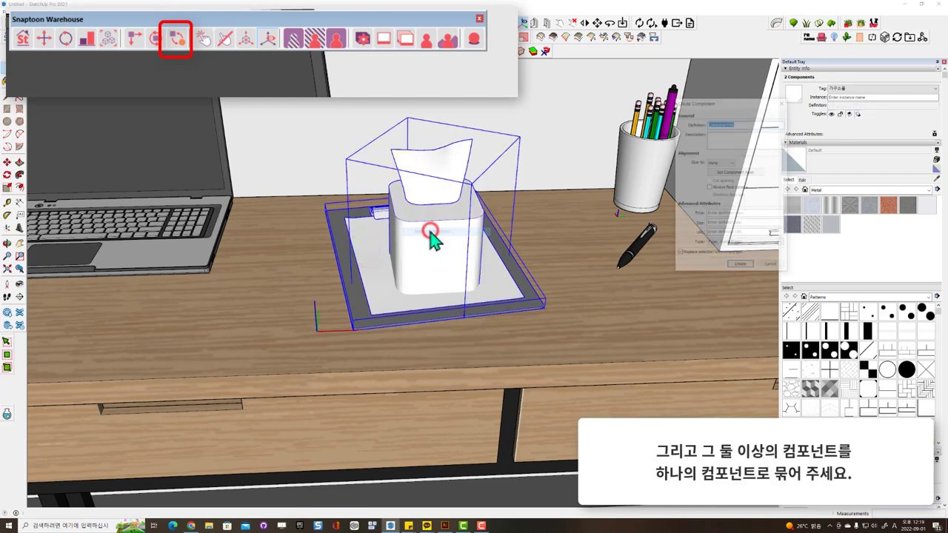
left_click(740, 266)
mouse_move(433, 241)
middle_mouse_down()
mouse_move(520, 157)
mouse_move(434, 186)
middle_mouse_up()
double_click(413, 210)
Step: Give Component#8 a Snaptoon toggle-visibility behavior with the clipboard shown first
left_click(369, 250)
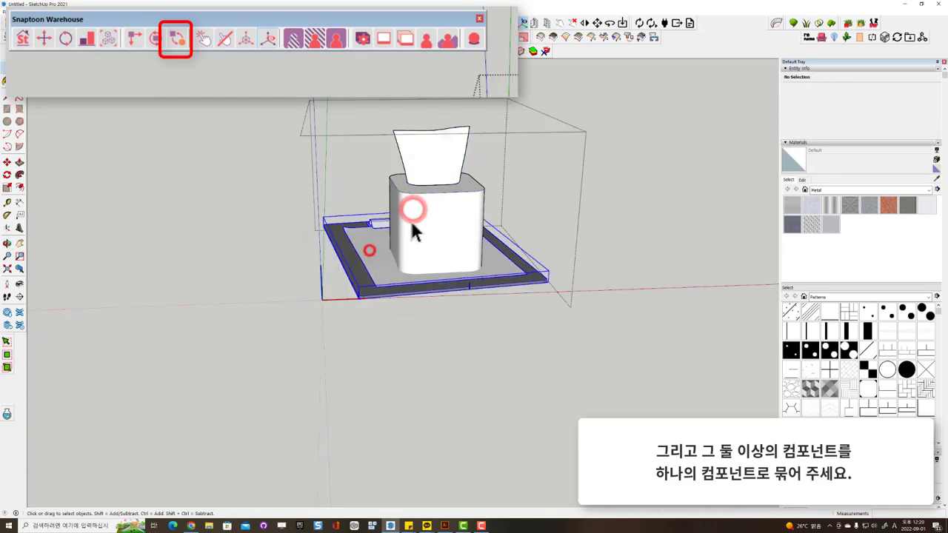
left_click(434, 208)
left_click(585, 363)
left_click(433, 238)
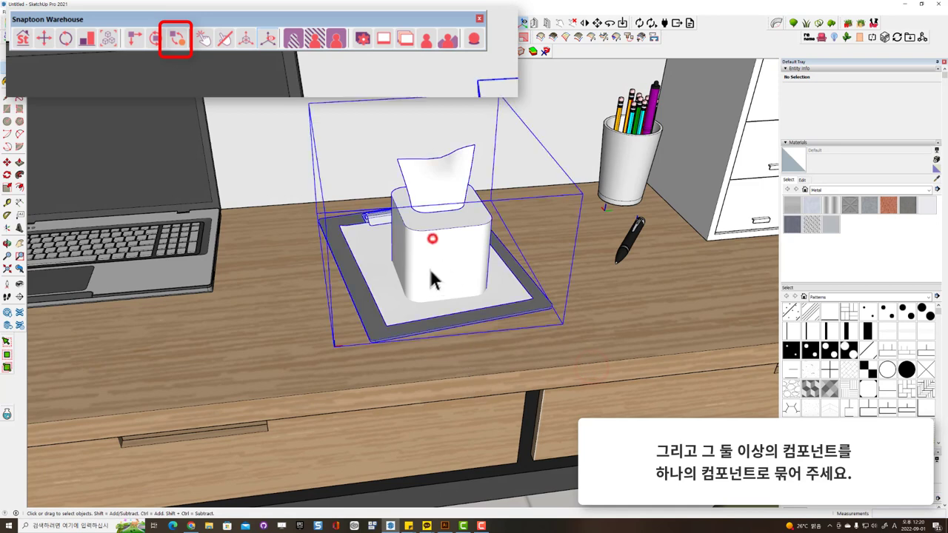
left_click(180, 42)
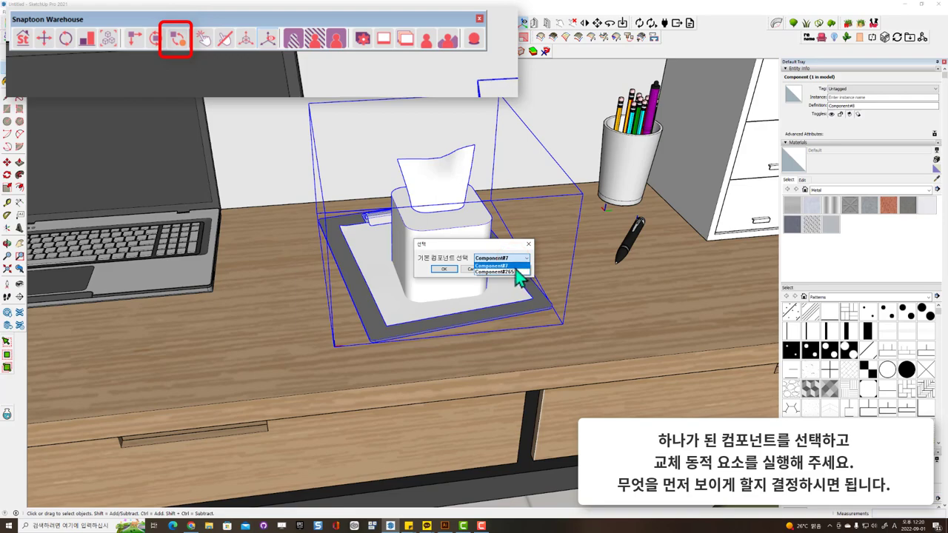
left_click(434, 270)
middle_click_drag(464, 268, 338, 250)
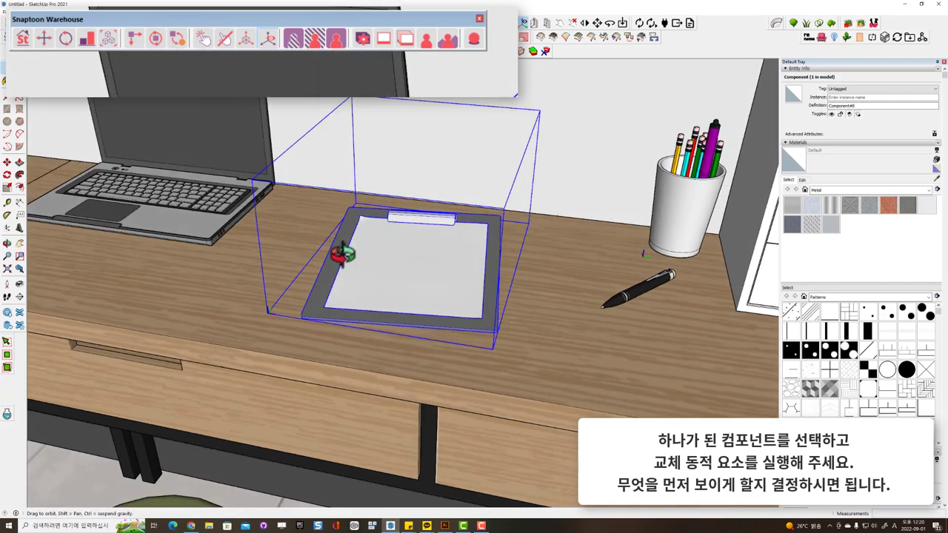
middle_click_drag(549, 116, 564, 245)
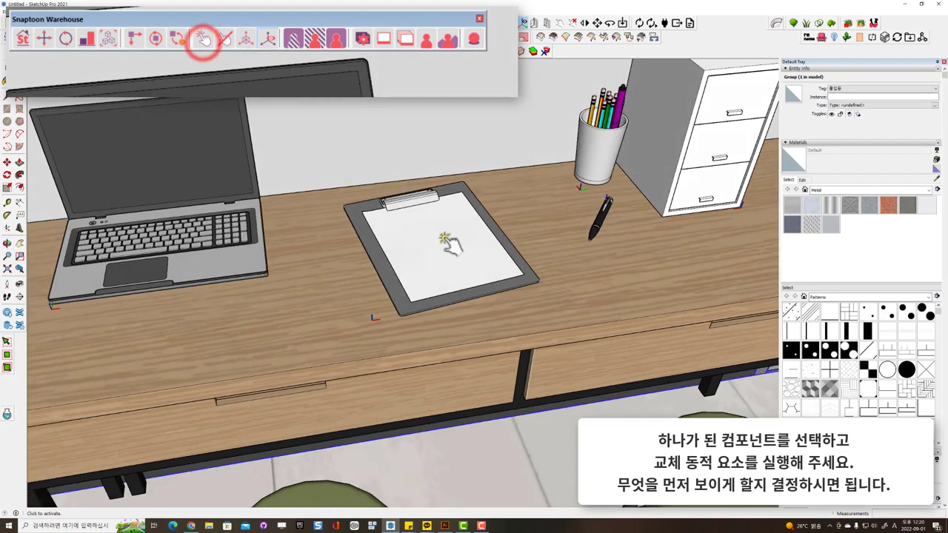
left_click(434, 224)
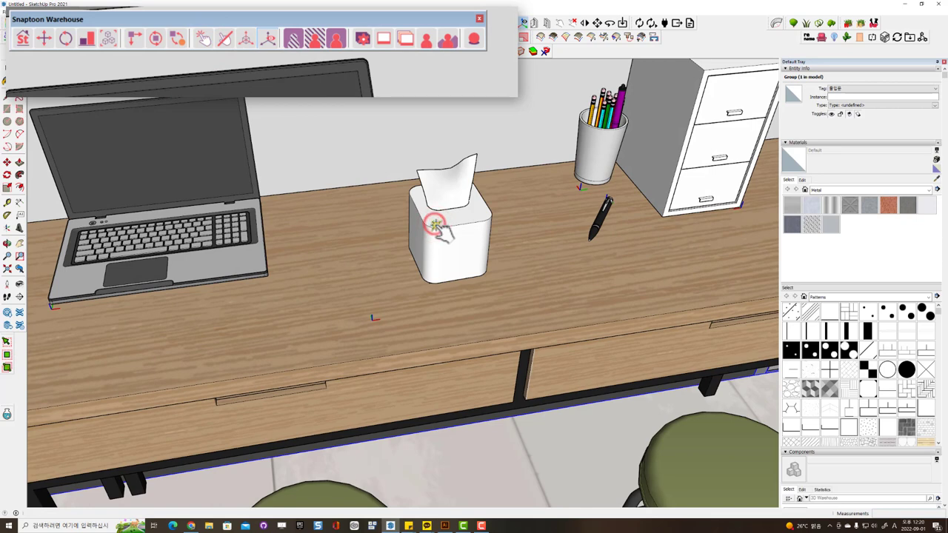
left_click(450, 237)
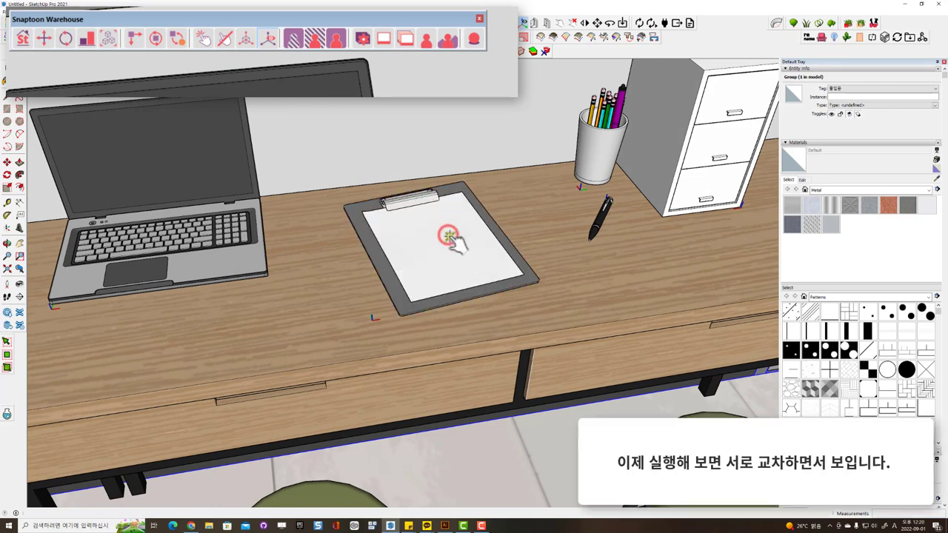
left_click(446, 248)
left_click(452, 245)
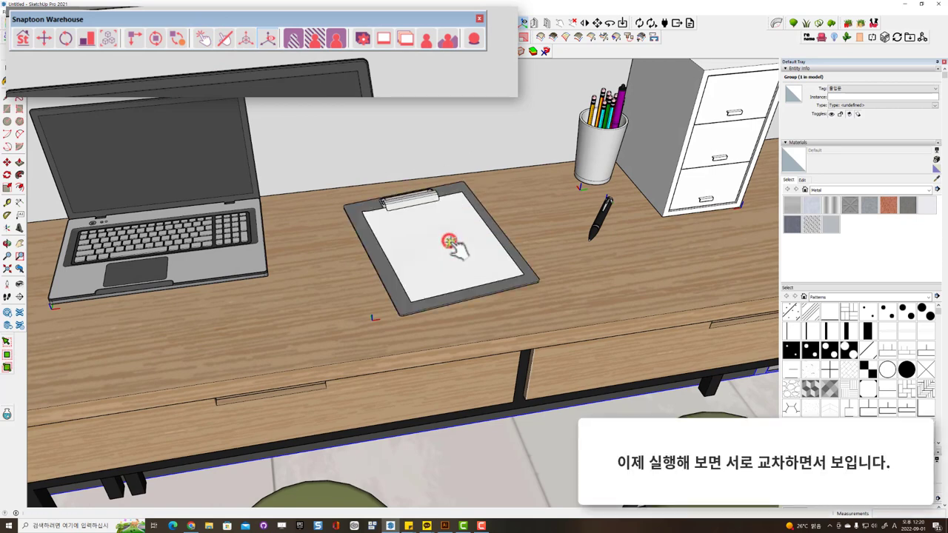
mouse_move(450, 237)
middle_mouse_down()
mouse_move(479, 236)
mouse_move(478, 244)
middle_mouse_up()
left_click(439, 225)
left_click(468, 240)
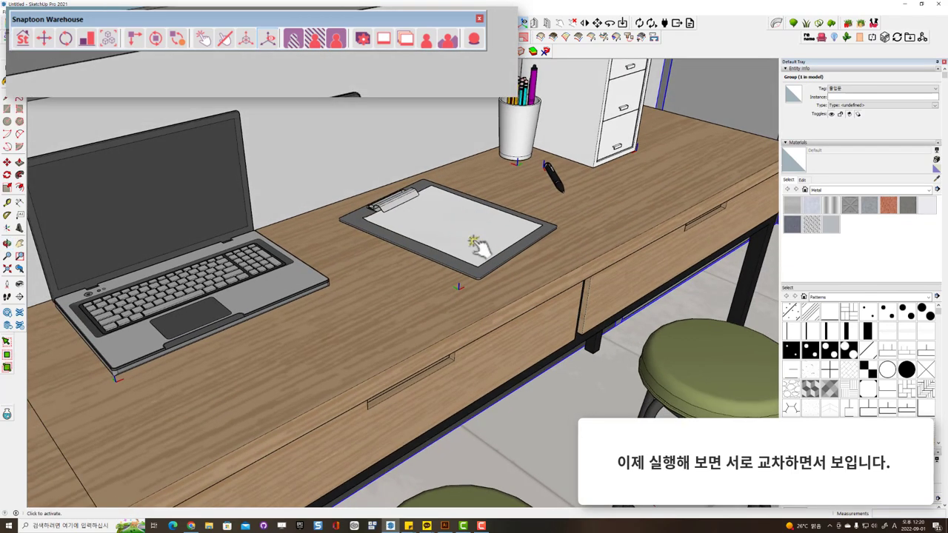
left_click(471, 241)
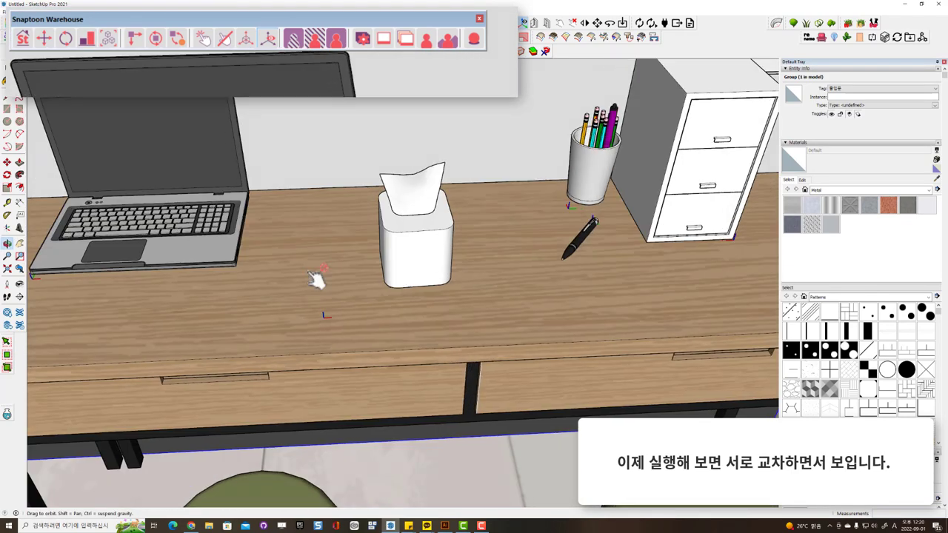
left_click(425, 262)
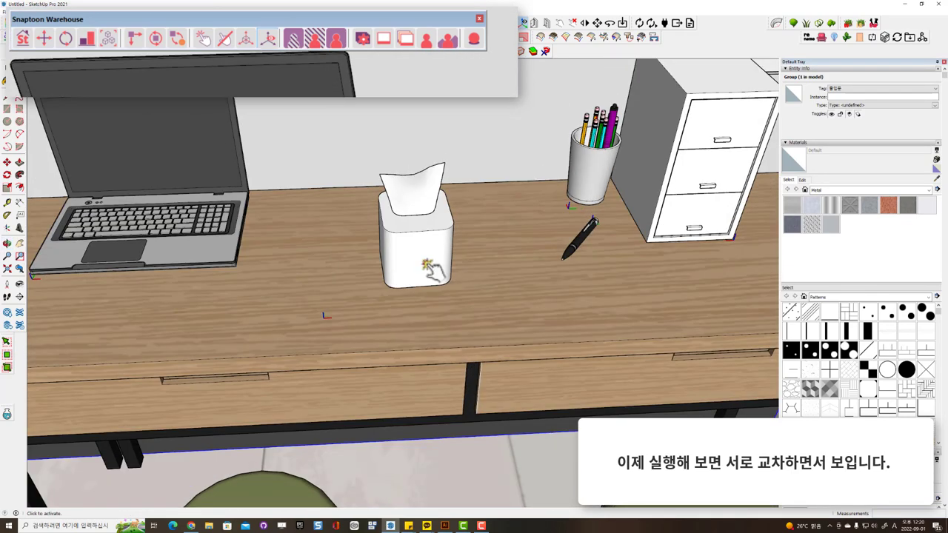
middle_click_drag(471, 273, 315, 216)
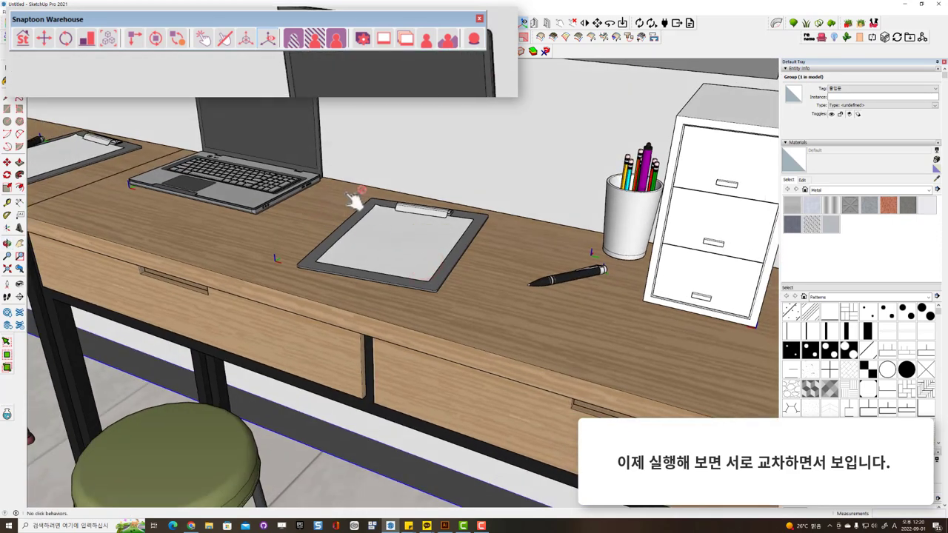